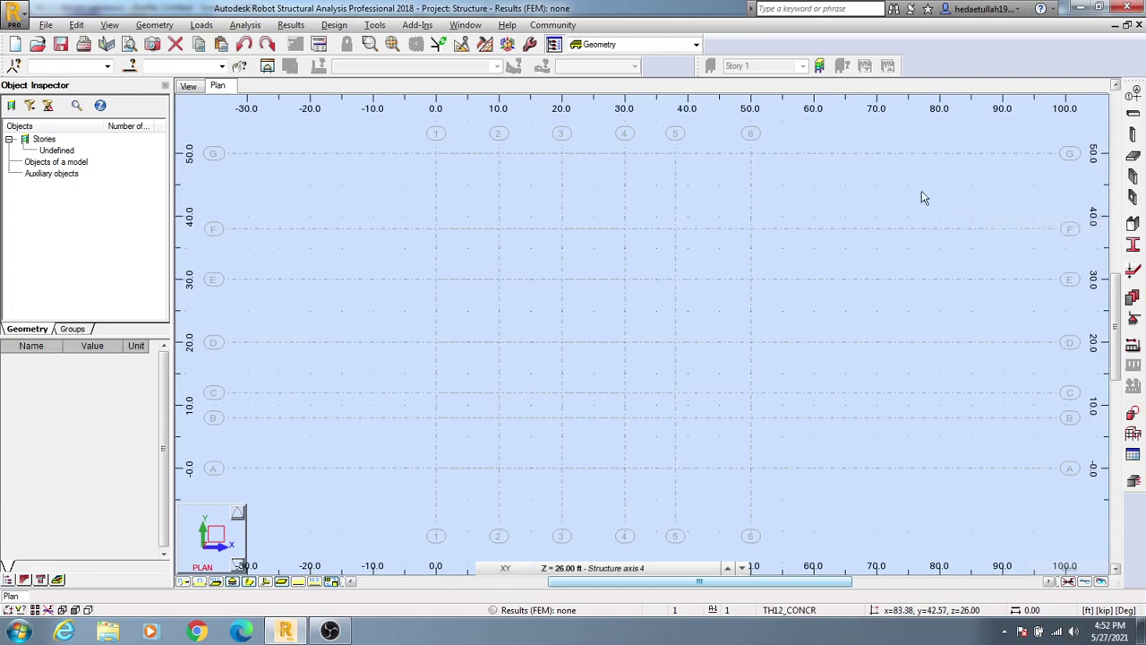
# Start a column definition with Steel column kept as the section type
pyautogui.click(1133, 134)
pyautogui.moveTo(1025, 80); pyautogui.dragTo(717, 126)
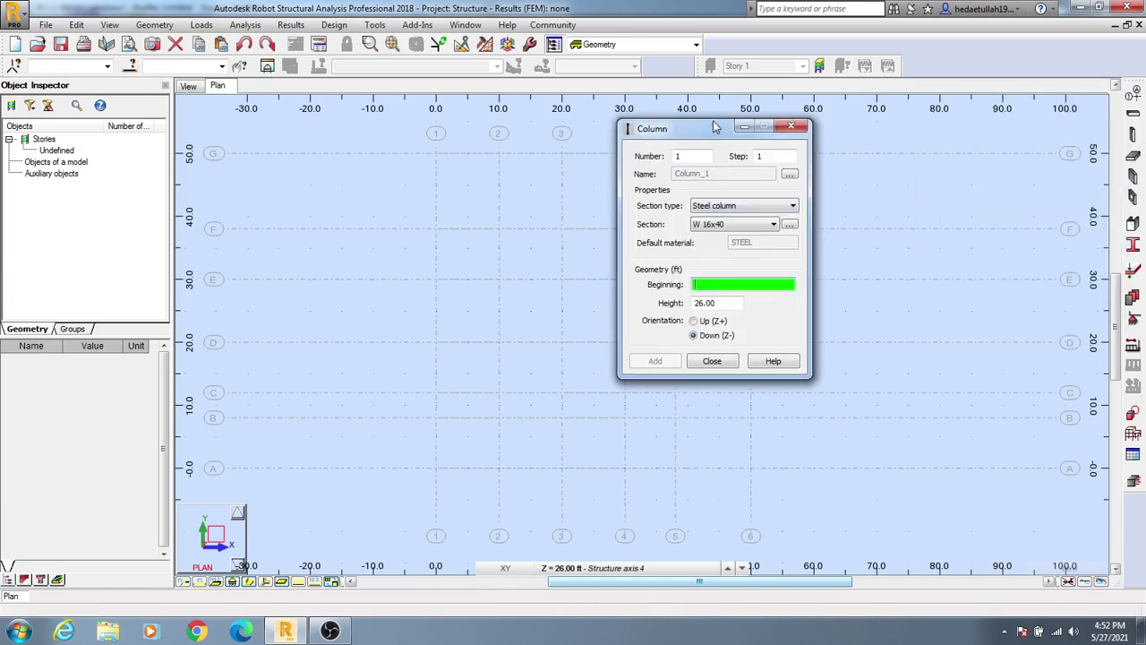
pyautogui.click(732, 208)
pyautogui.click(730, 240)
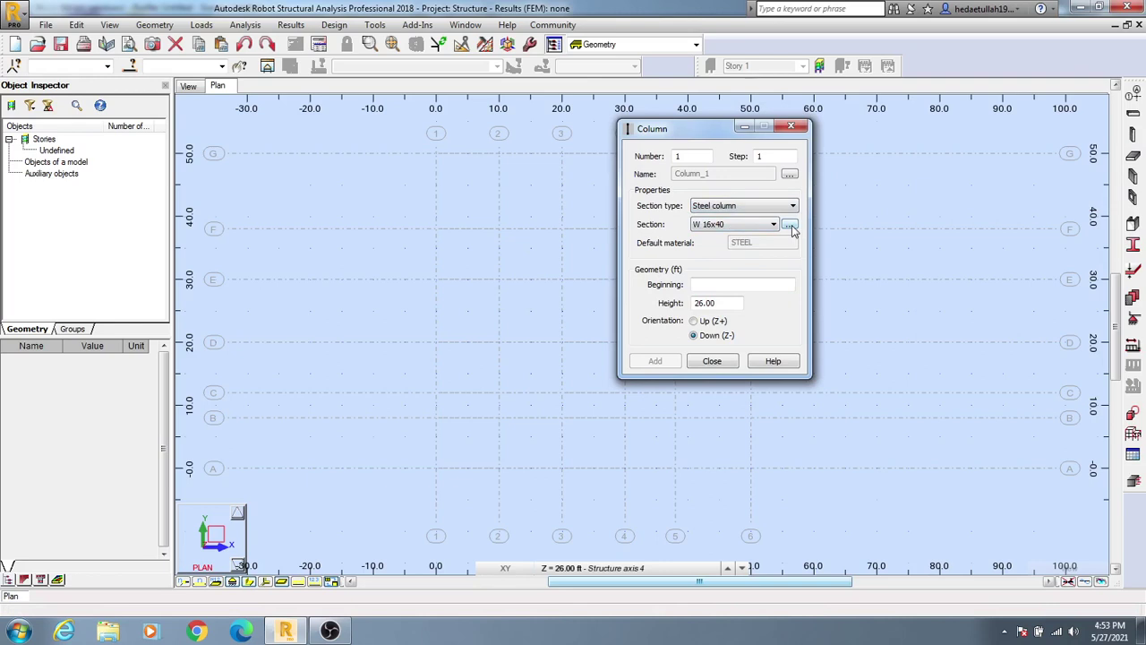
# Open a new steel section definition and keep the material as plain STEEL
pyautogui.click(790, 226)
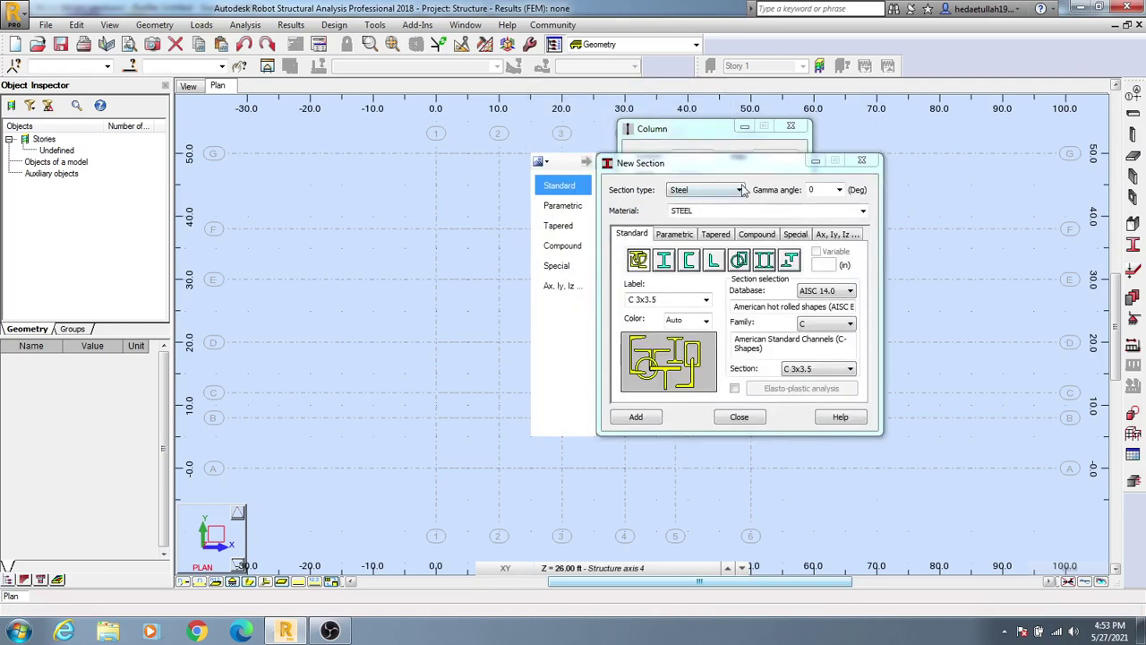
pyautogui.moveTo(741, 165)
pyautogui.mouseDown()
pyautogui.moveTo(528, 176)
pyautogui.moveTo(503, 136)
pyautogui.mouseUp()
pyautogui.moveTo(681, 128); pyautogui.dragTo(811, 146)
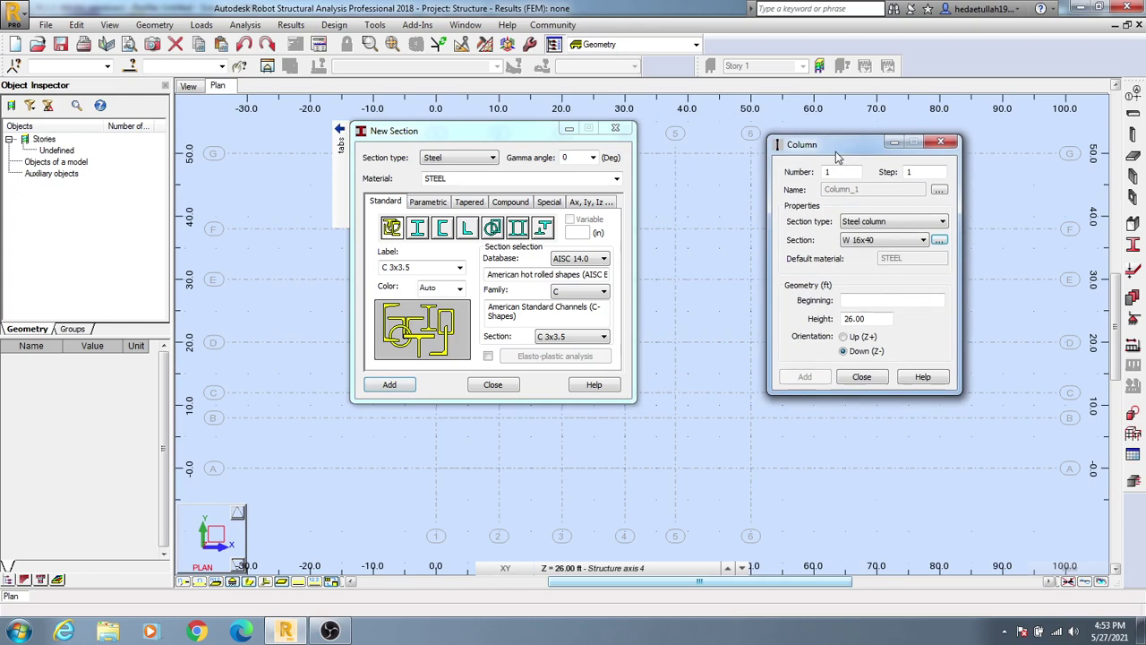
pyautogui.moveTo(472, 136); pyautogui.dragTo(535, 129)
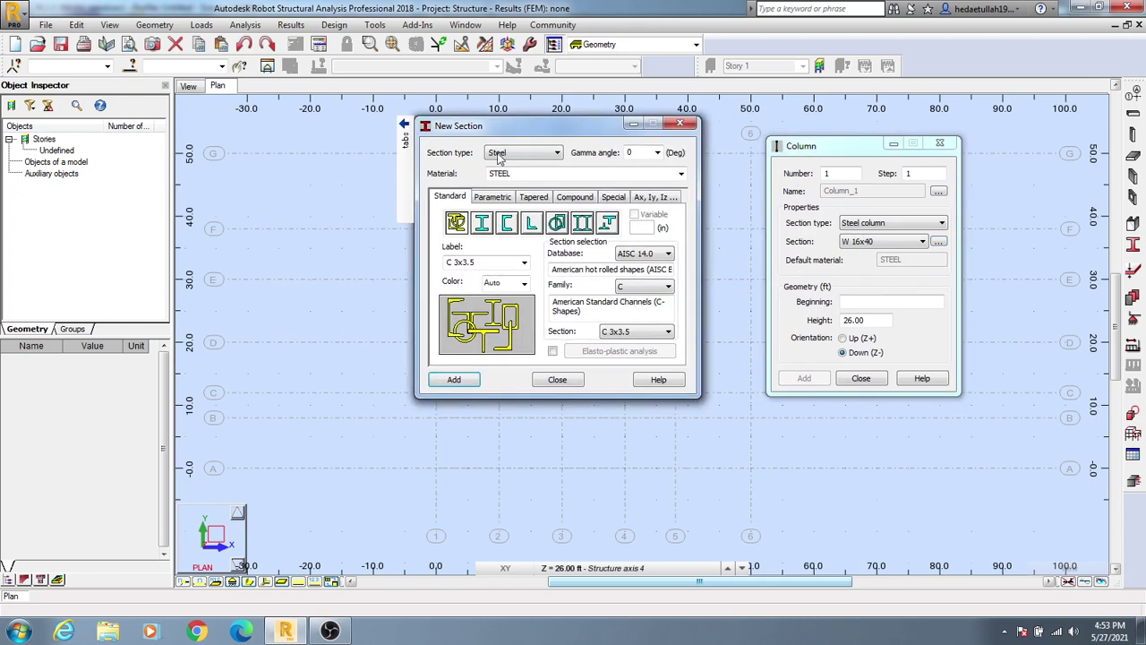
pyautogui.click(681, 175)
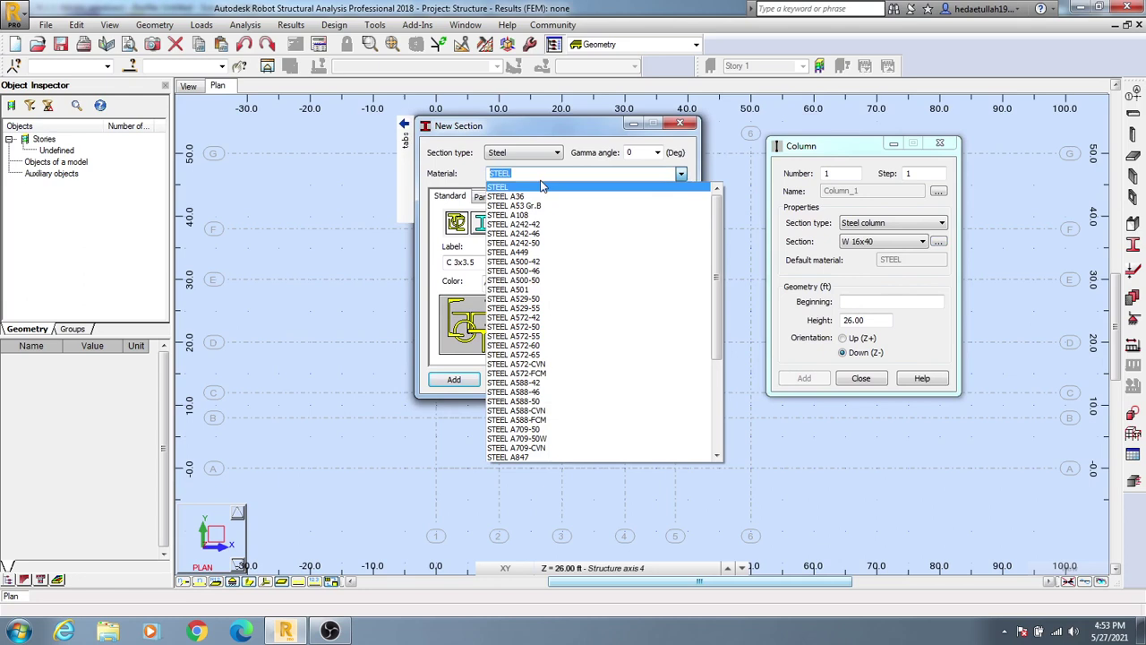
pyautogui.scroll(-2, 548, 309)
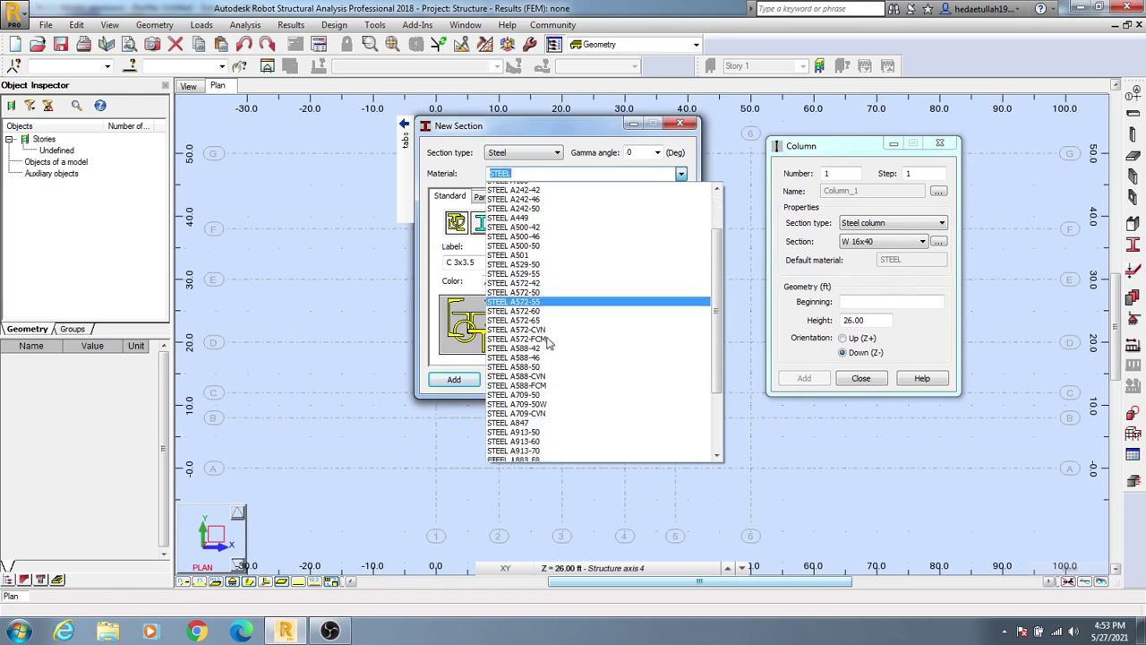
pyautogui.scroll(-1, 551, 327)
pyautogui.scroll(-2, 552, 333)
pyautogui.scroll(-1, 551, 336)
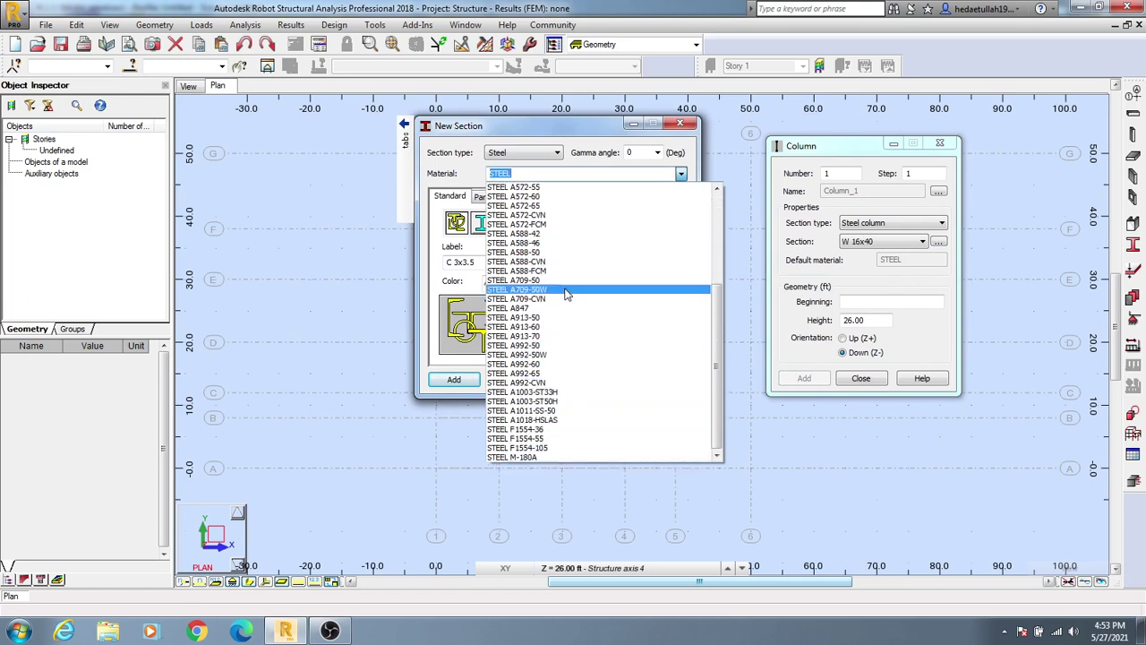
pyautogui.scroll(3, 555, 358)
pyautogui.scroll(2, 563, 304)
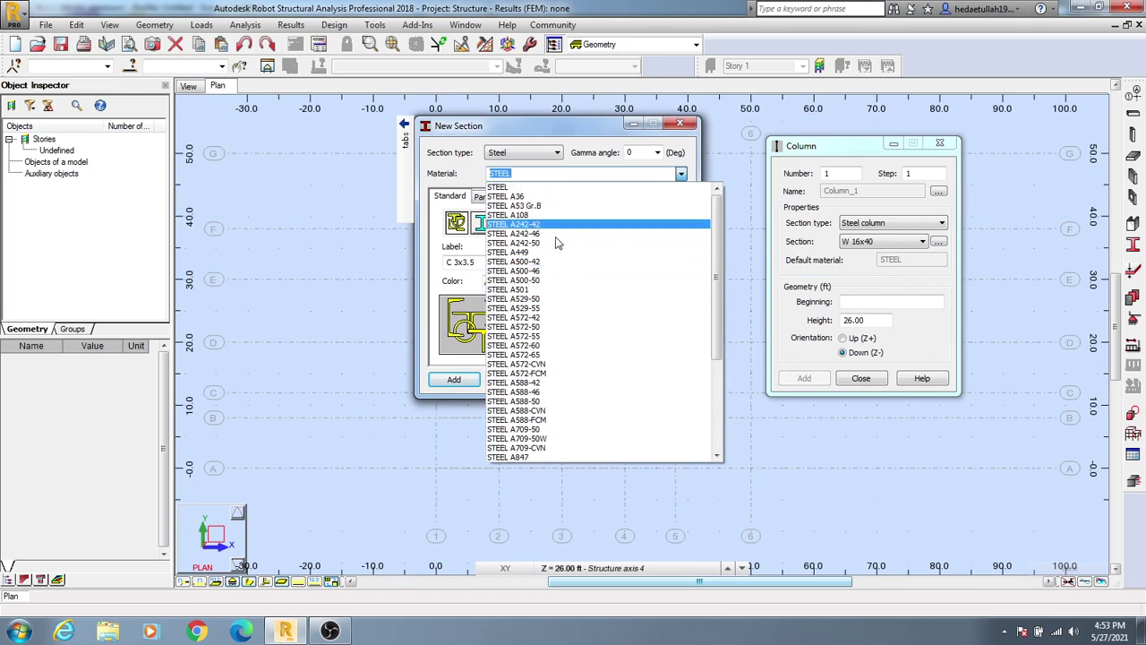
pyautogui.click(511, 187)
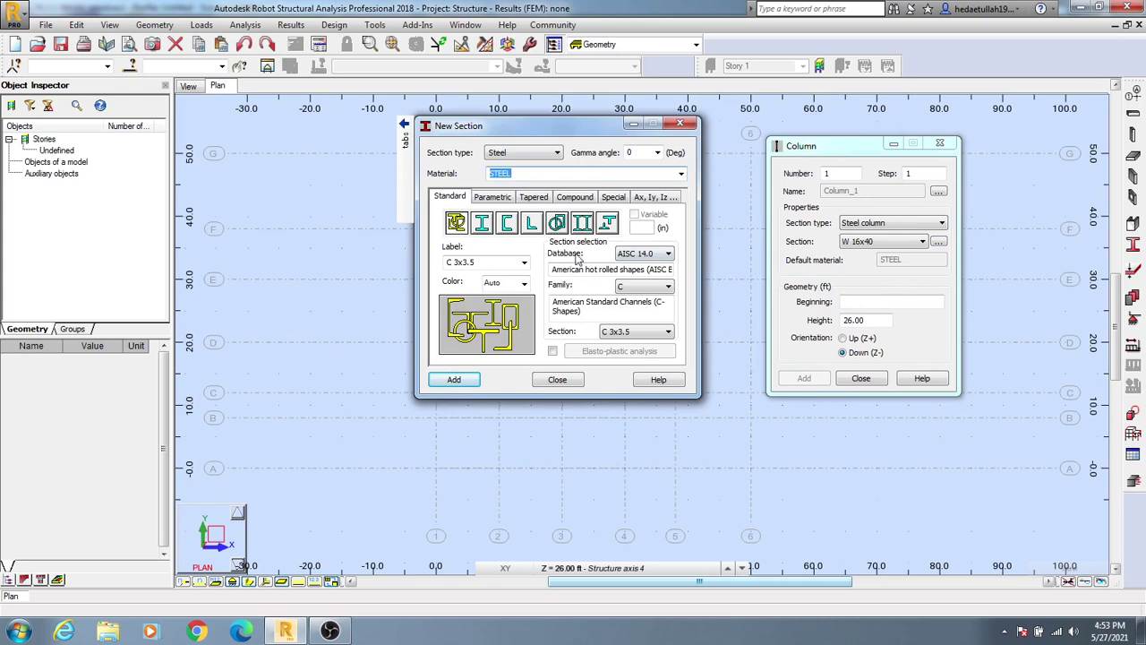
pyautogui.click(651, 254)
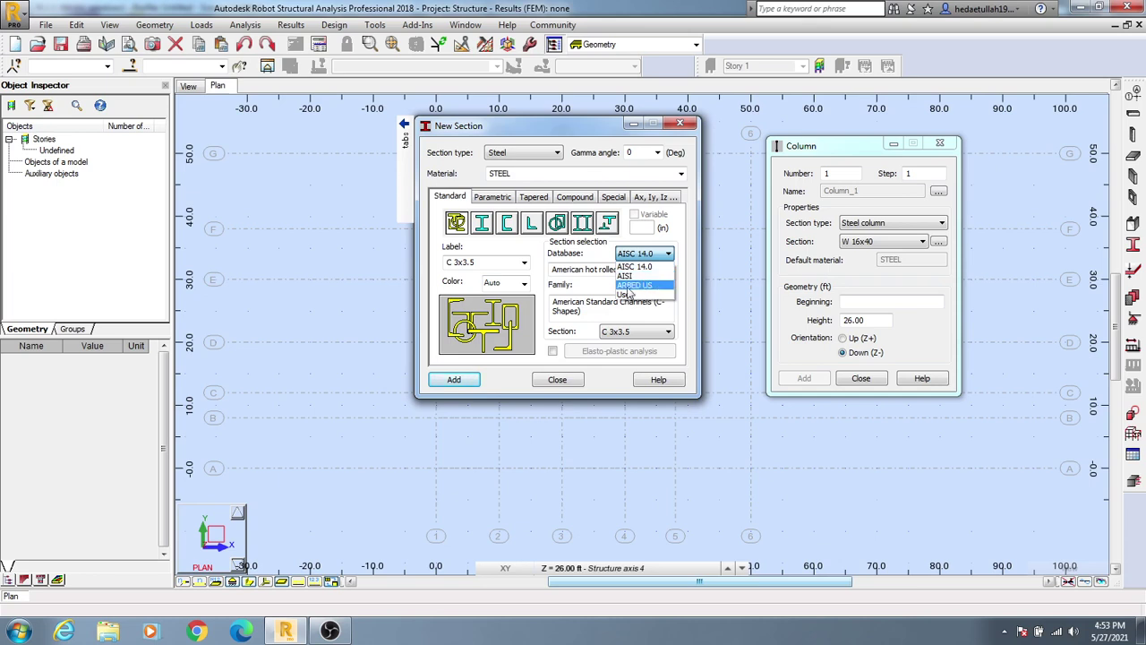
pyautogui.click(621, 268)
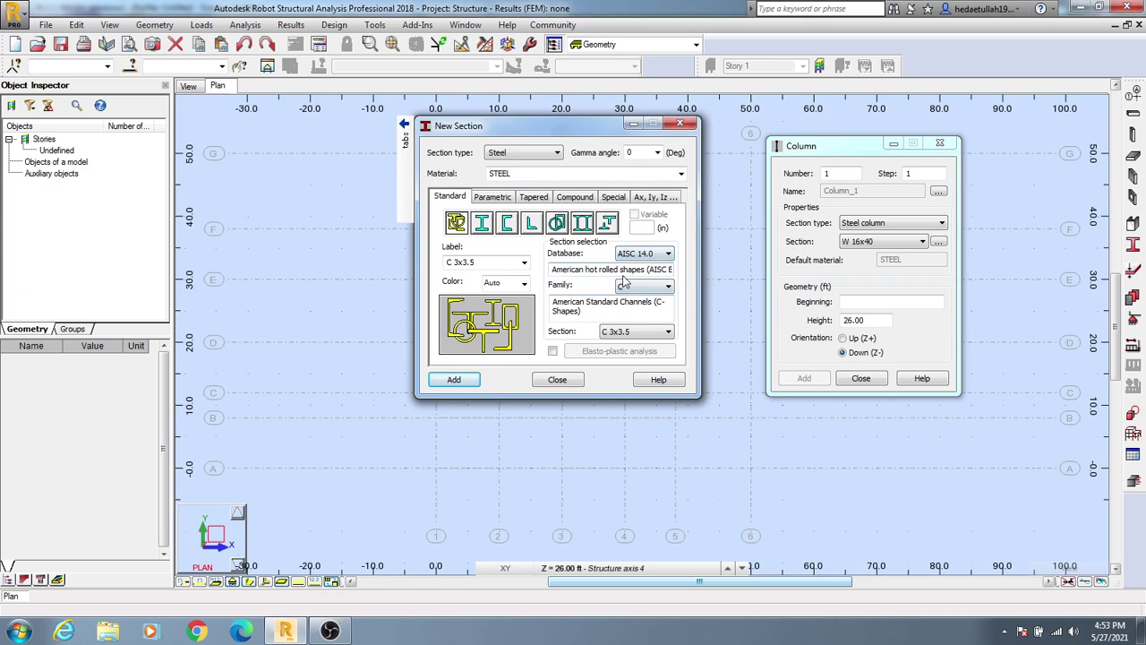
pyautogui.click(646, 286)
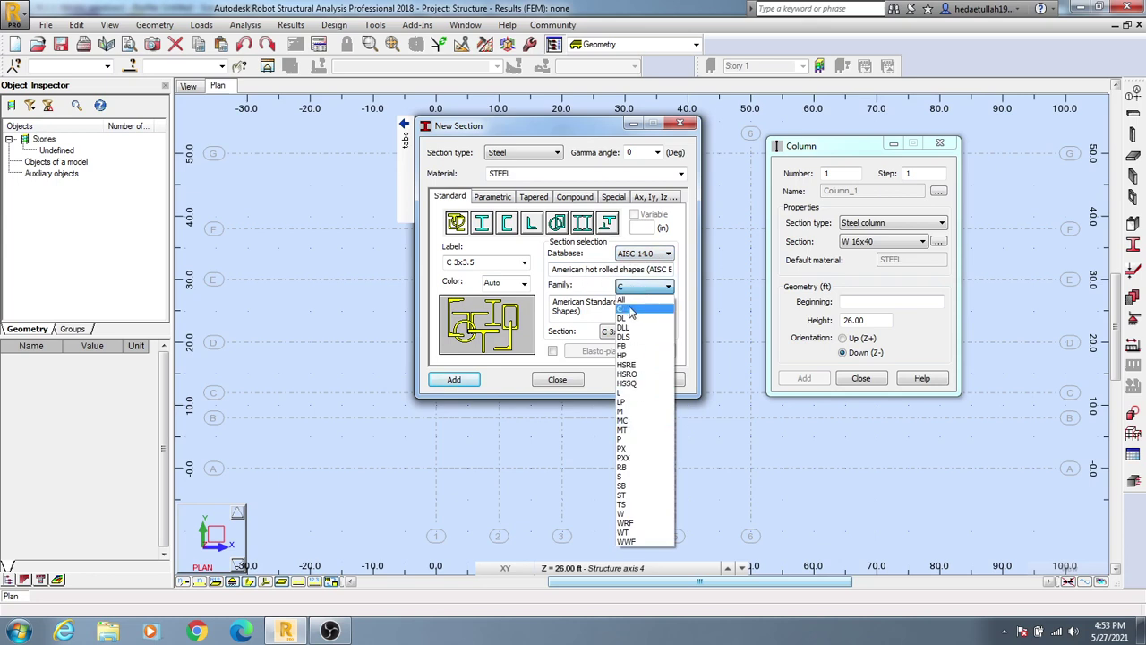
pyautogui.click(578, 287)
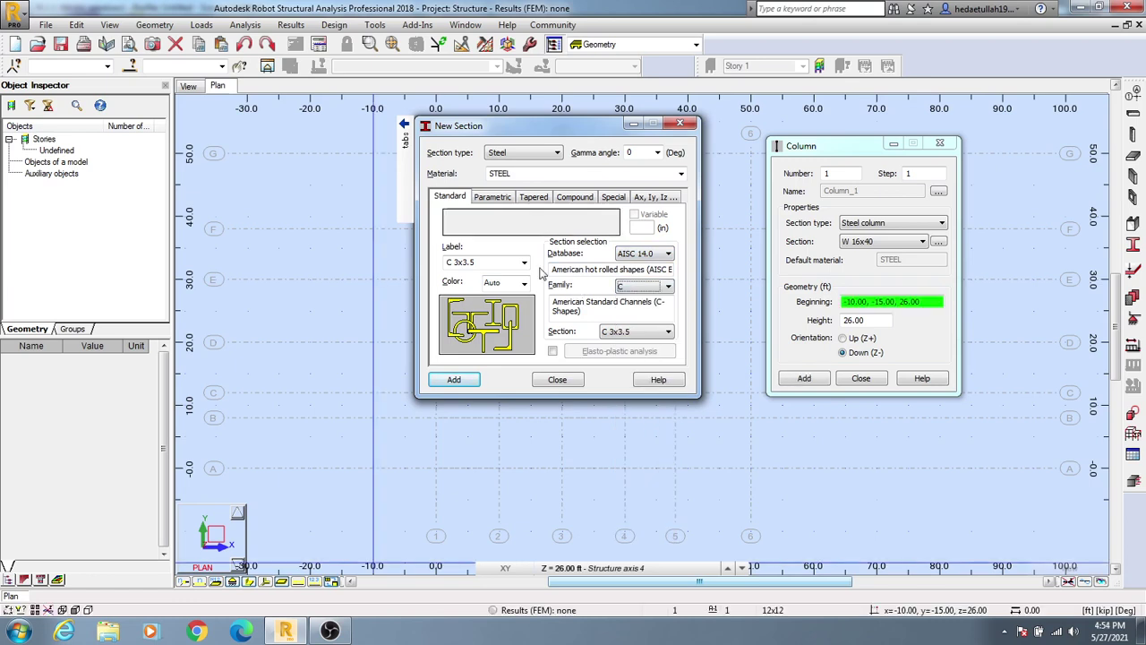
pyautogui.click(612, 332)
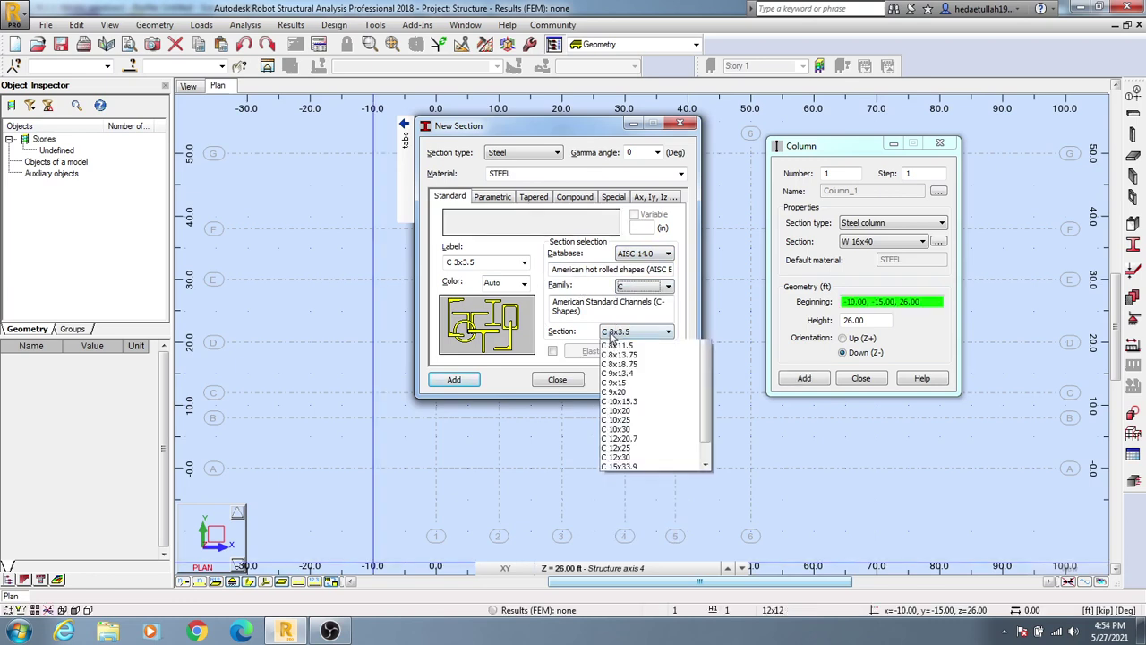
pyautogui.scroll(-1, 652, 457)
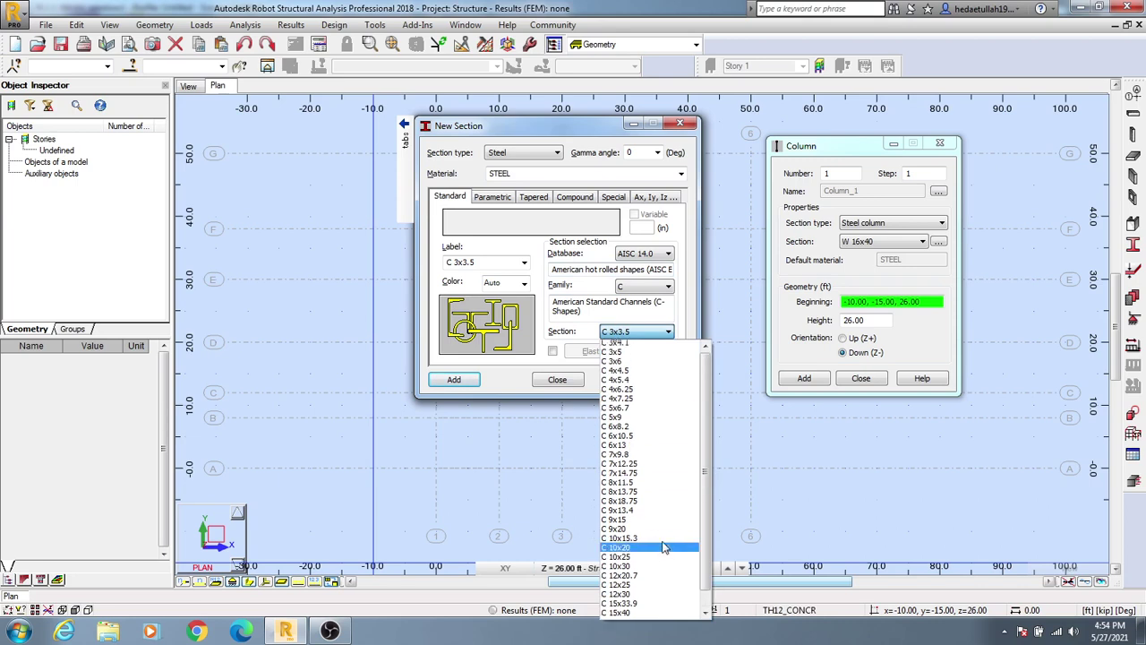
pyautogui.scroll(1, 661, 537)
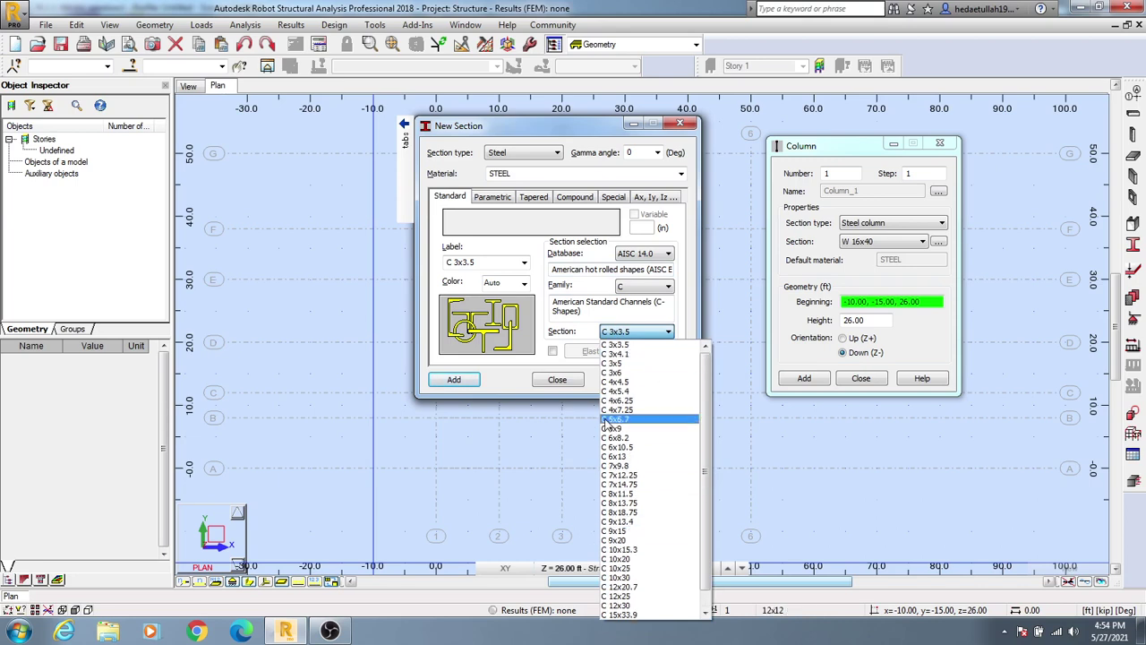
pyautogui.click(563, 327)
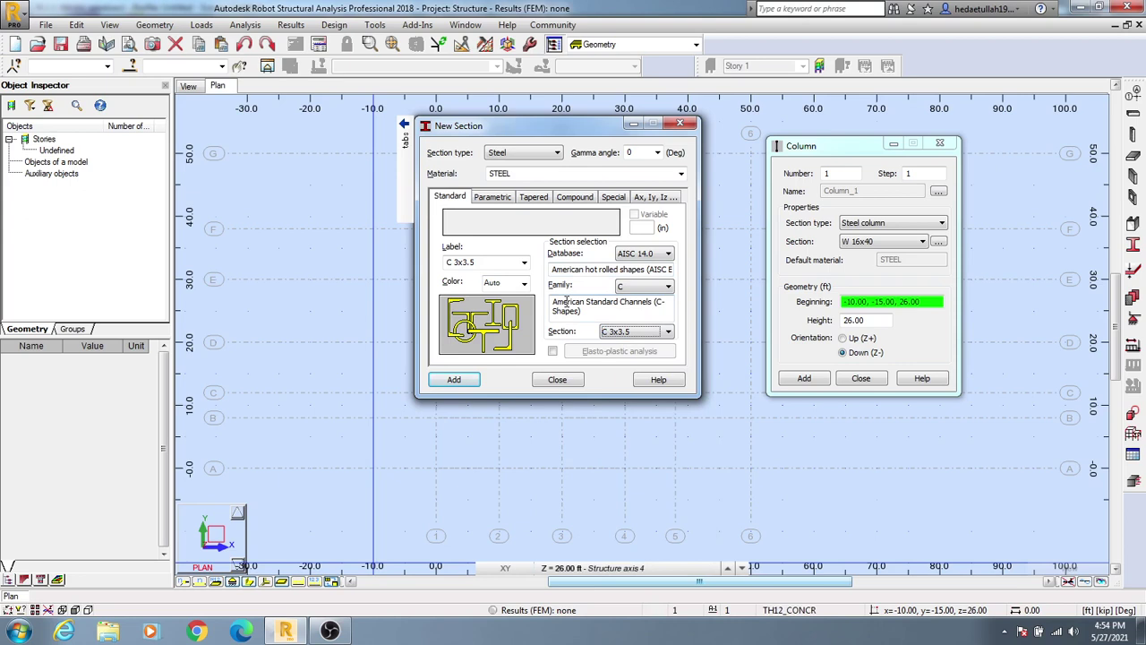
pyautogui.moveTo(449, 197)
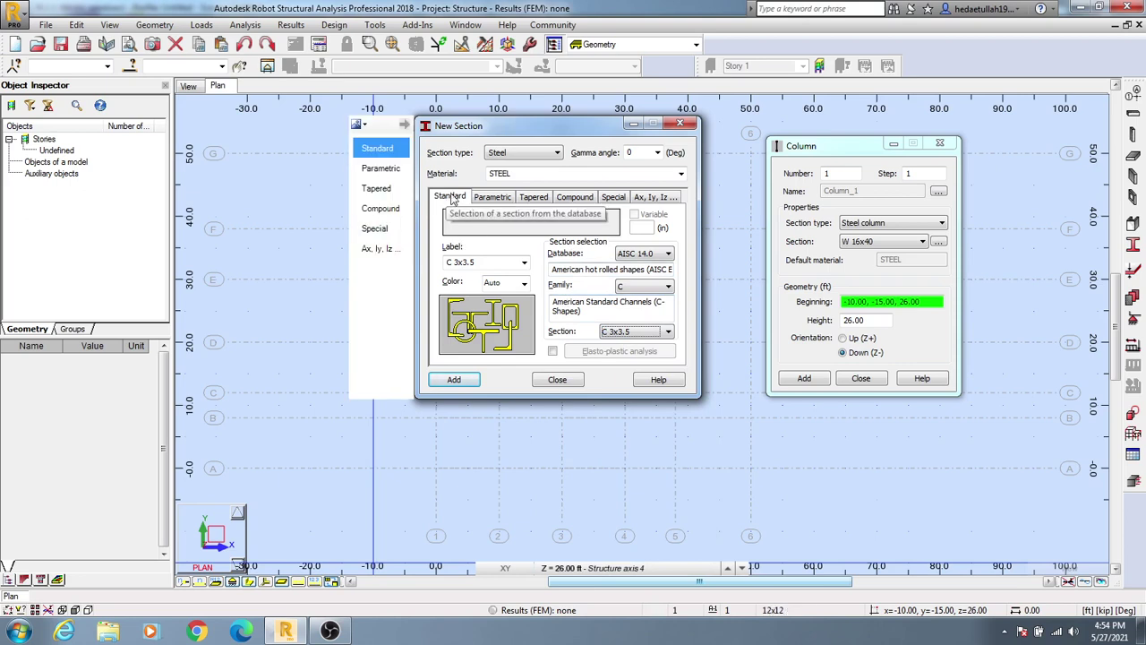
pyautogui.click(501, 197)
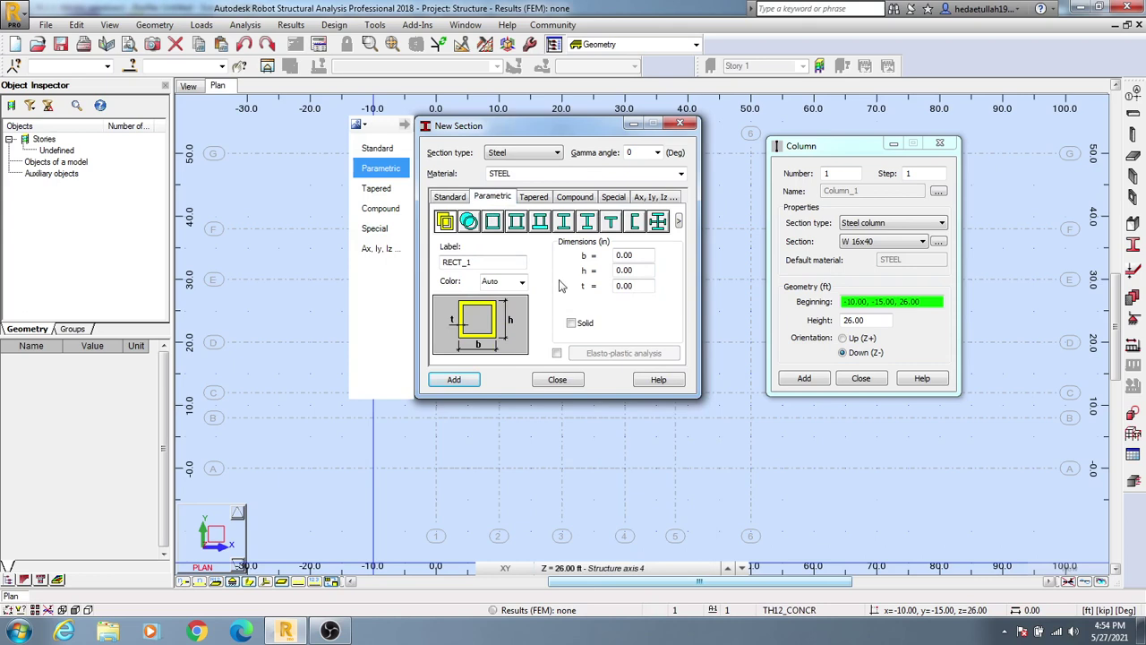
pyautogui.click(564, 222)
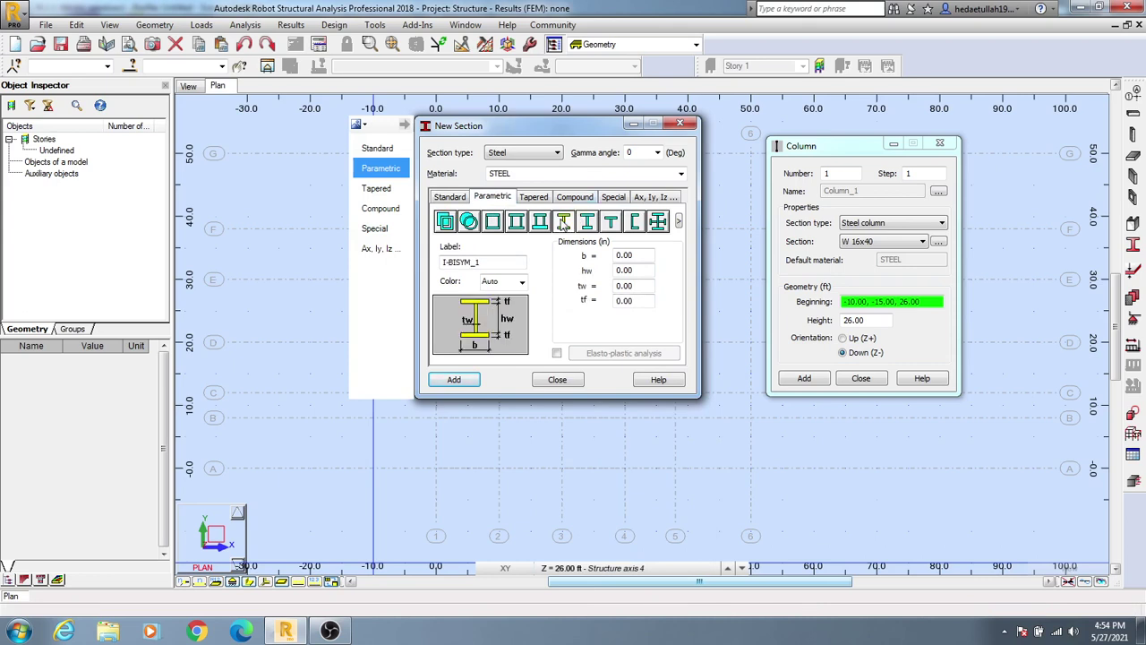
pyautogui.click(610, 224)
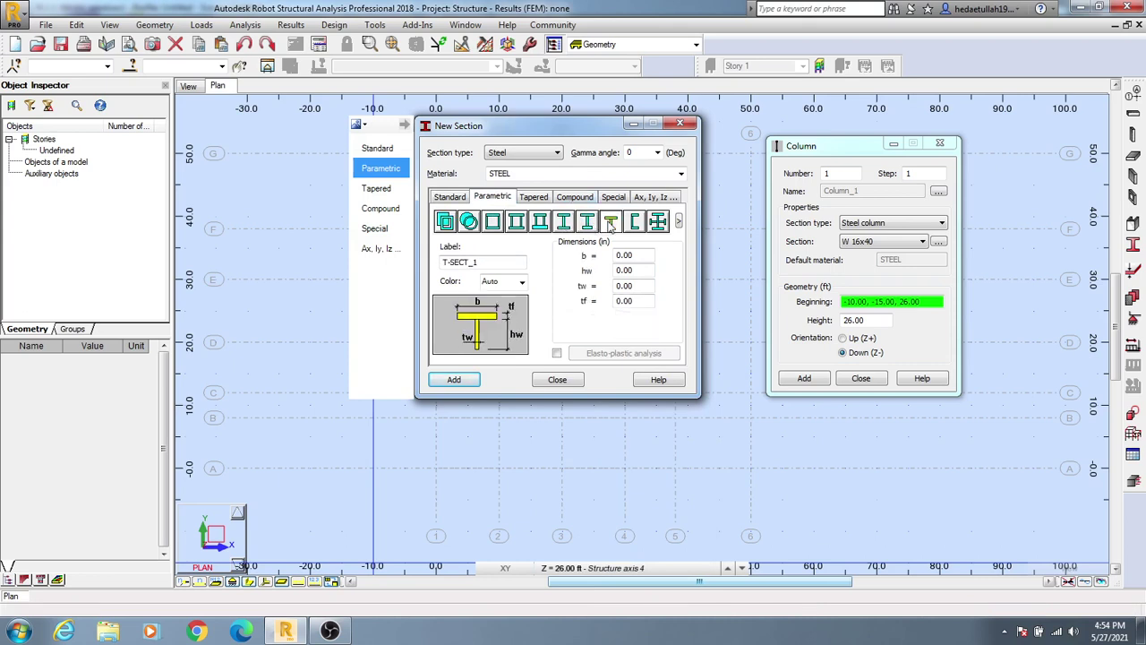
pyautogui.click(535, 198)
pyautogui.click(572, 199)
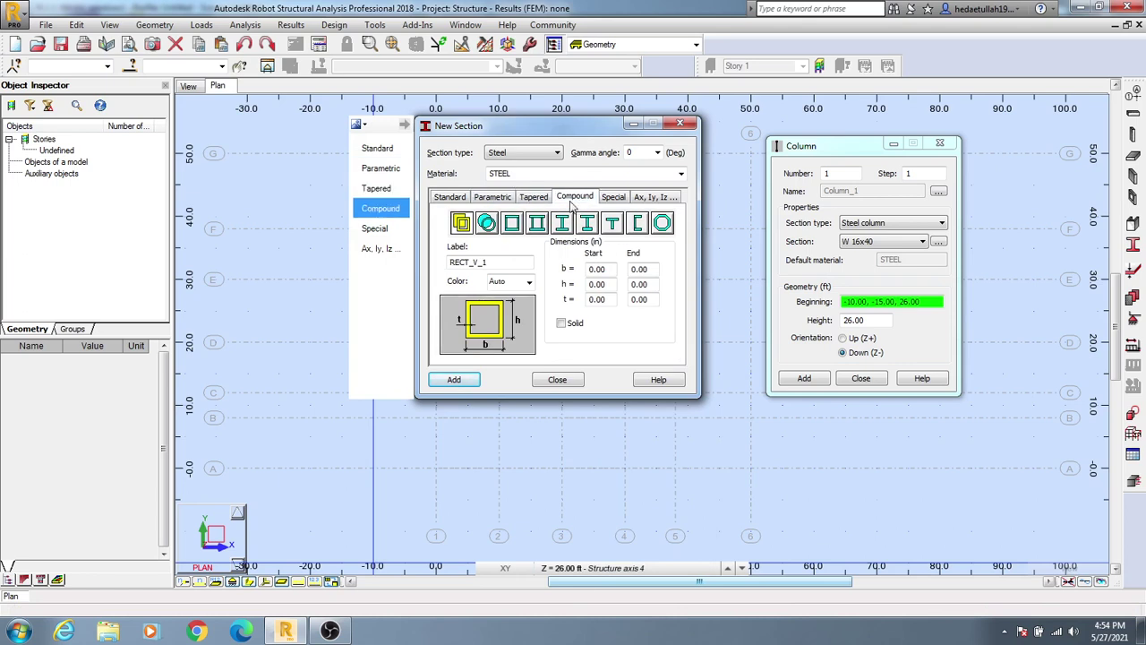
pyautogui.click(616, 199)
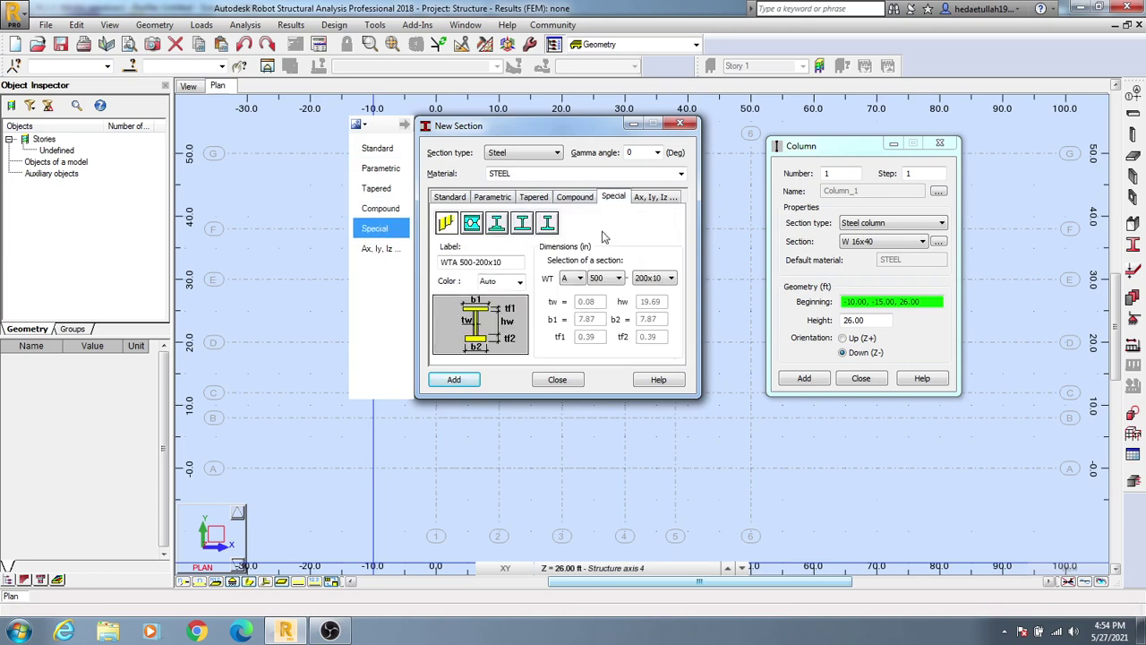
pyautogui.click(449, 197)
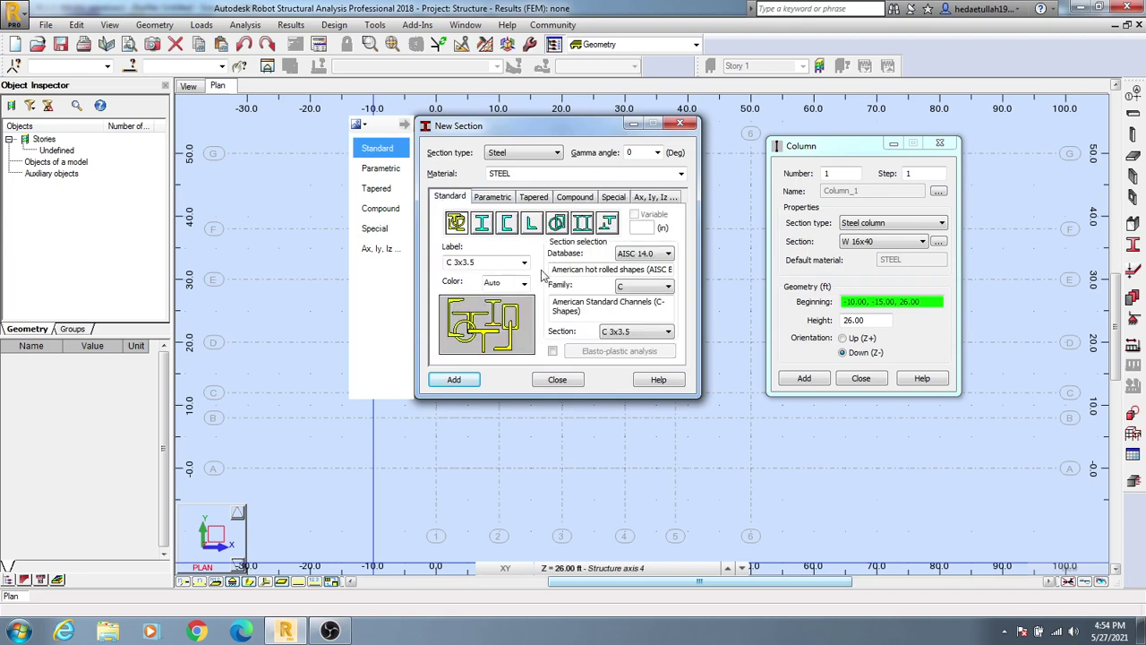
# Choose the AISC 14.0 W wide-flange family and select W 12x96 as the section
pyautogui.click(642, 287)
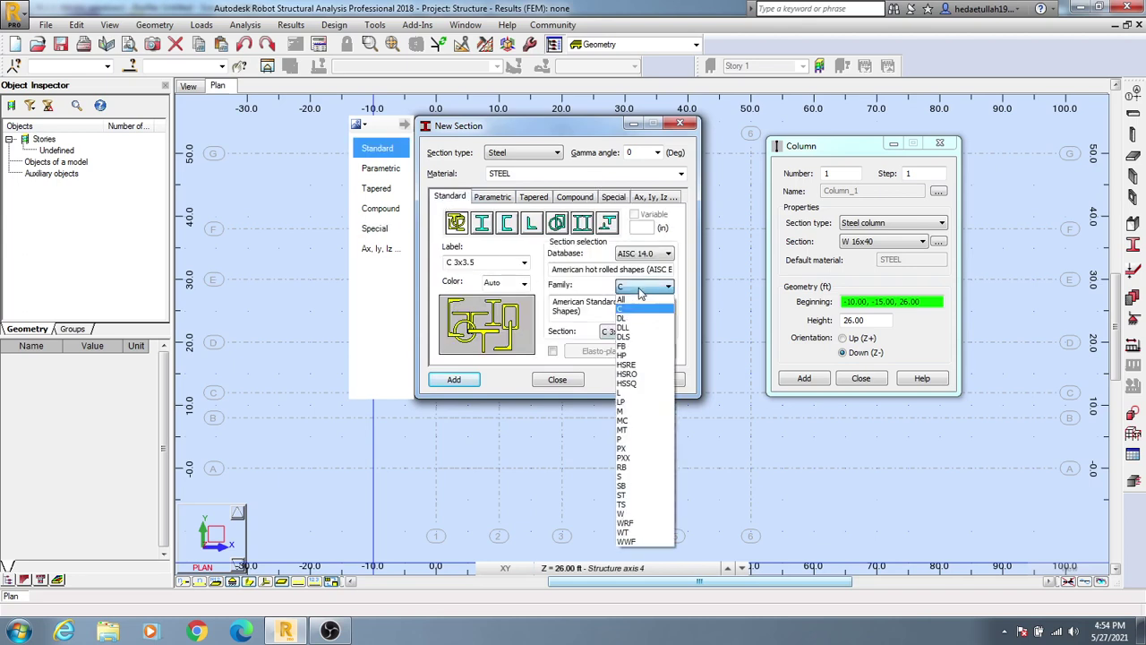
pyautogui.click(636, 515)
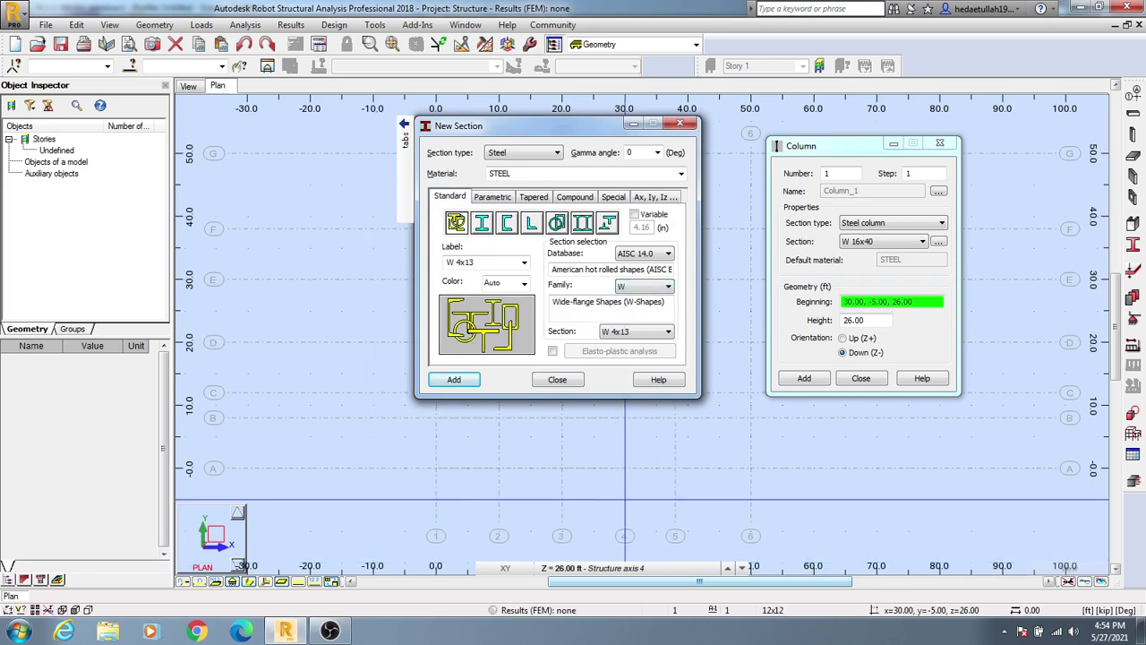
pyautogui.click(626, 332)
pyautogui.scroll(-6, 632, 403)
pyautogui.scroll(-6, 638, 466)
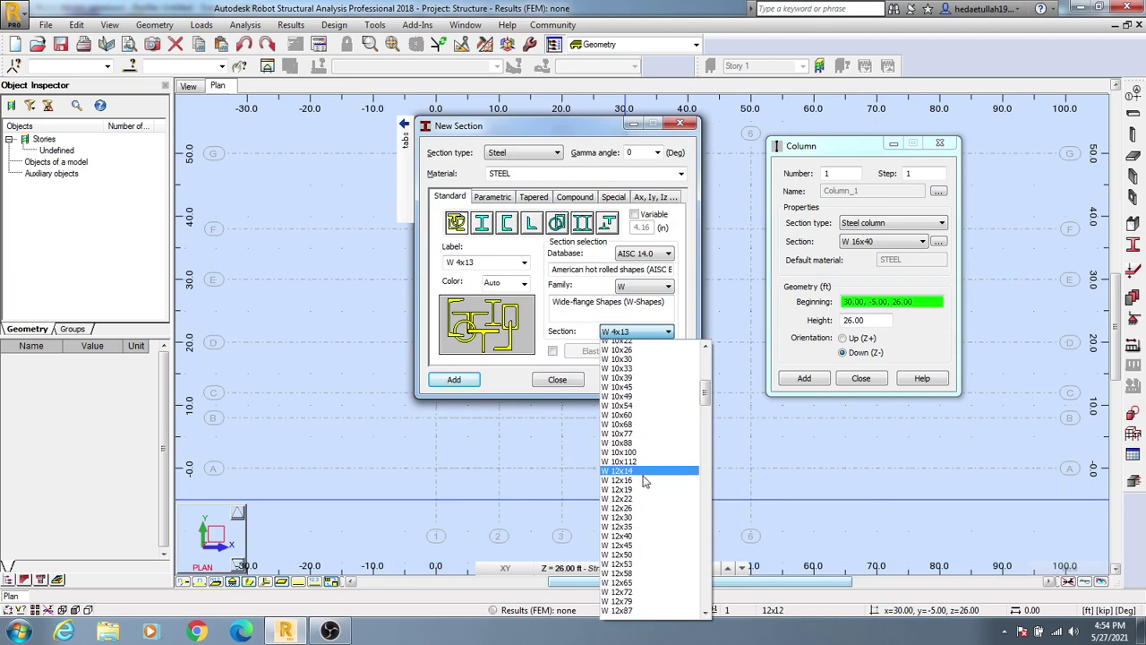
pyautogui.scroll(-6, 641, 492)
pyautogui.scroll(-6, 645, 524)
pyautogui.scroll(-5, 647, 529)
pyautogui.scroll(-5, 647, 526)
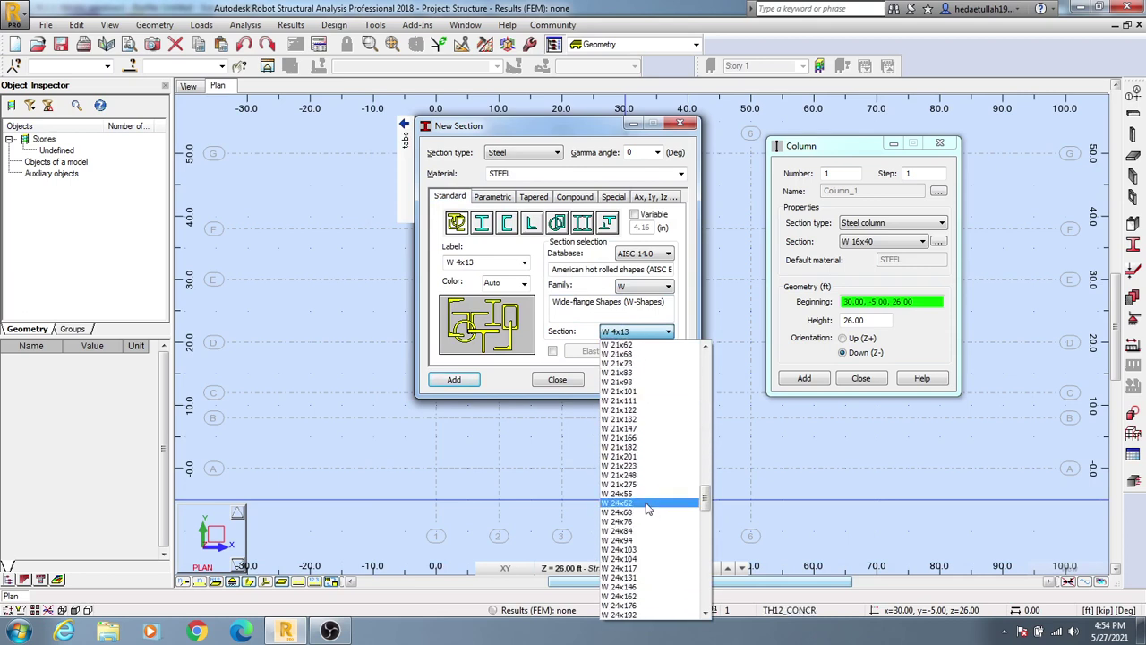
pyautogui.scroll(-5, 646, 526)
pyautogui.scroll(-5, 645, 524)
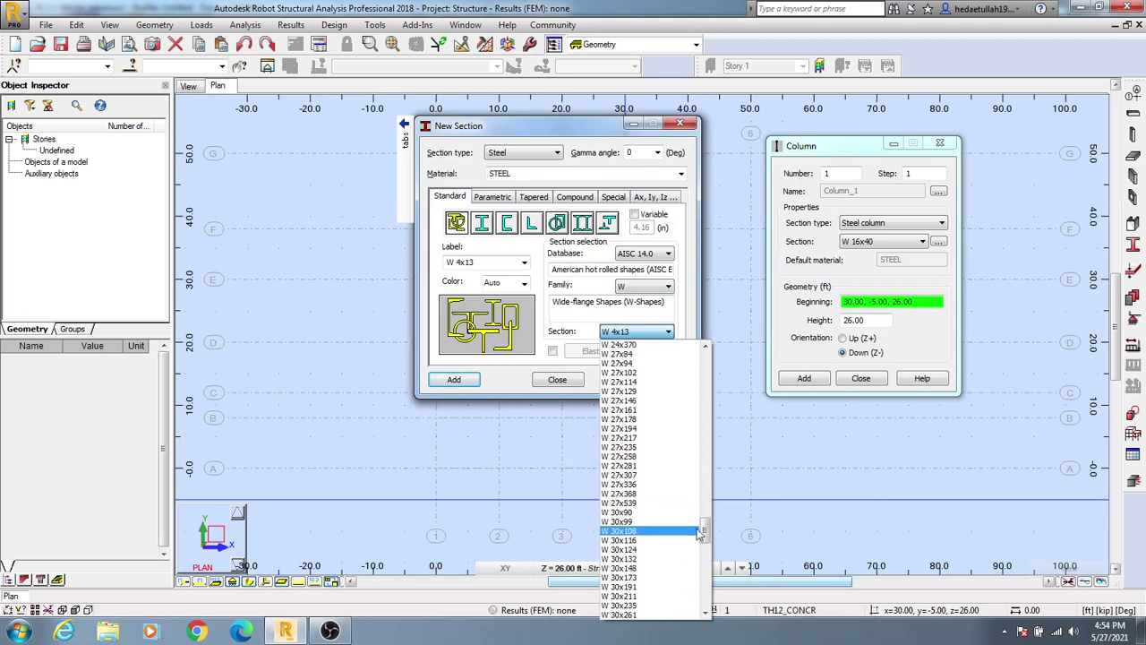
pyautogui.moveTo(705, 532)
pyautogui.mouseDown()
pyautogui.moveTo(686, 616)
pyautogui.moveTo(708, 405)
pyautogui.mouseUp()
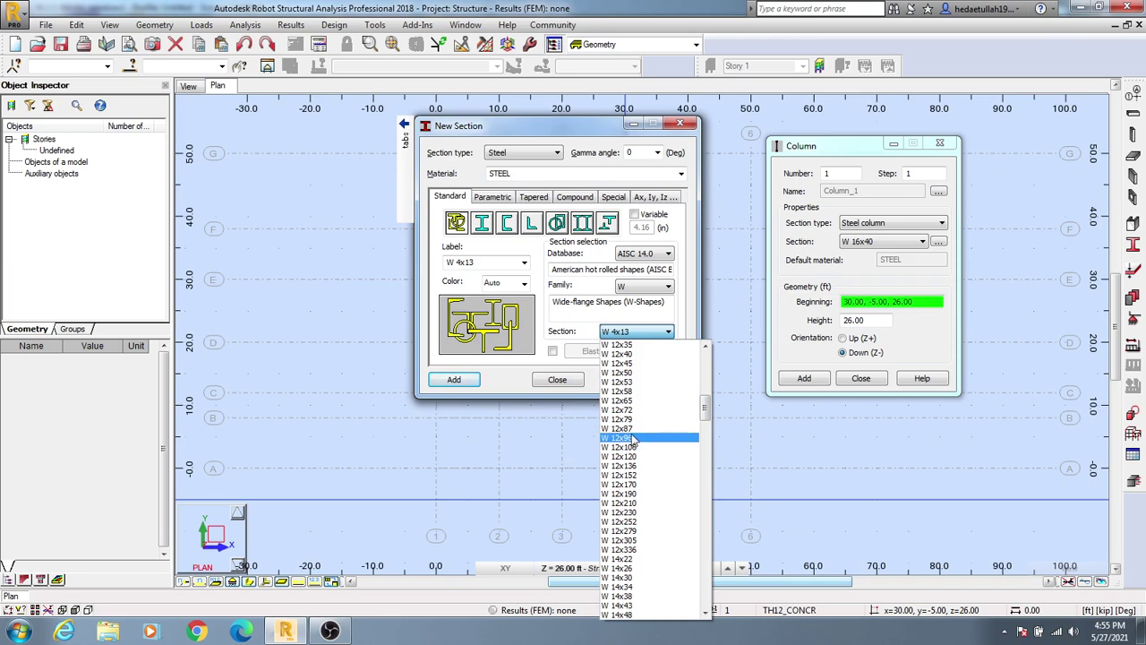
pyautogui.click(630, 439)
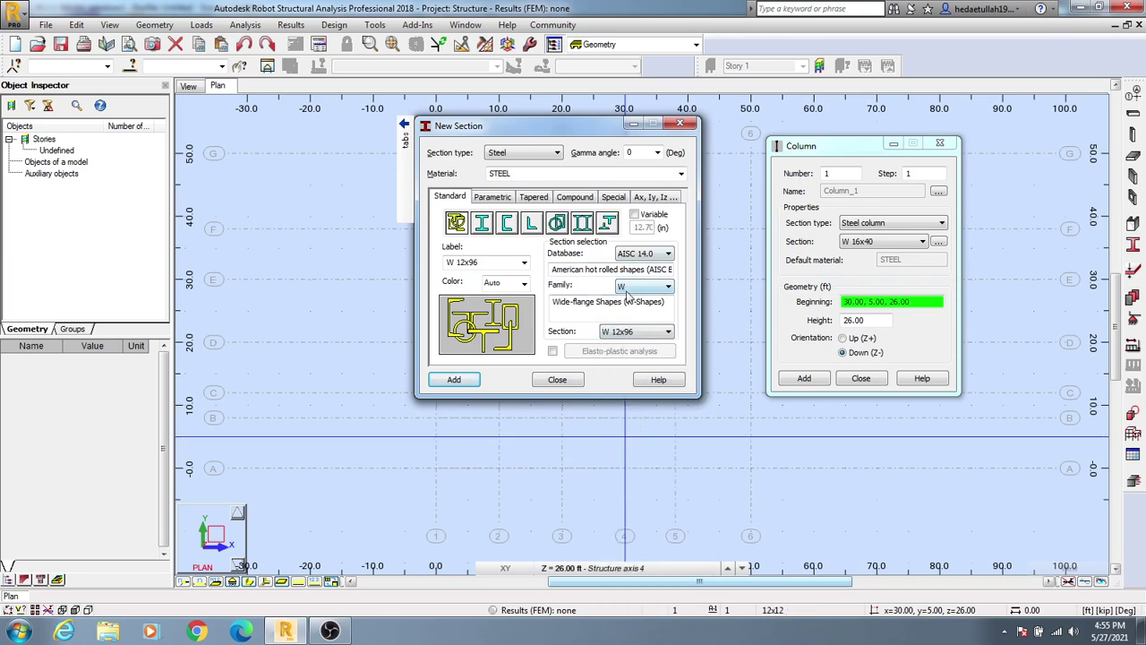
# Add W 12x96 to the column sections and switch the new section to HP I-shapes
pyautogui.click(454, 379)
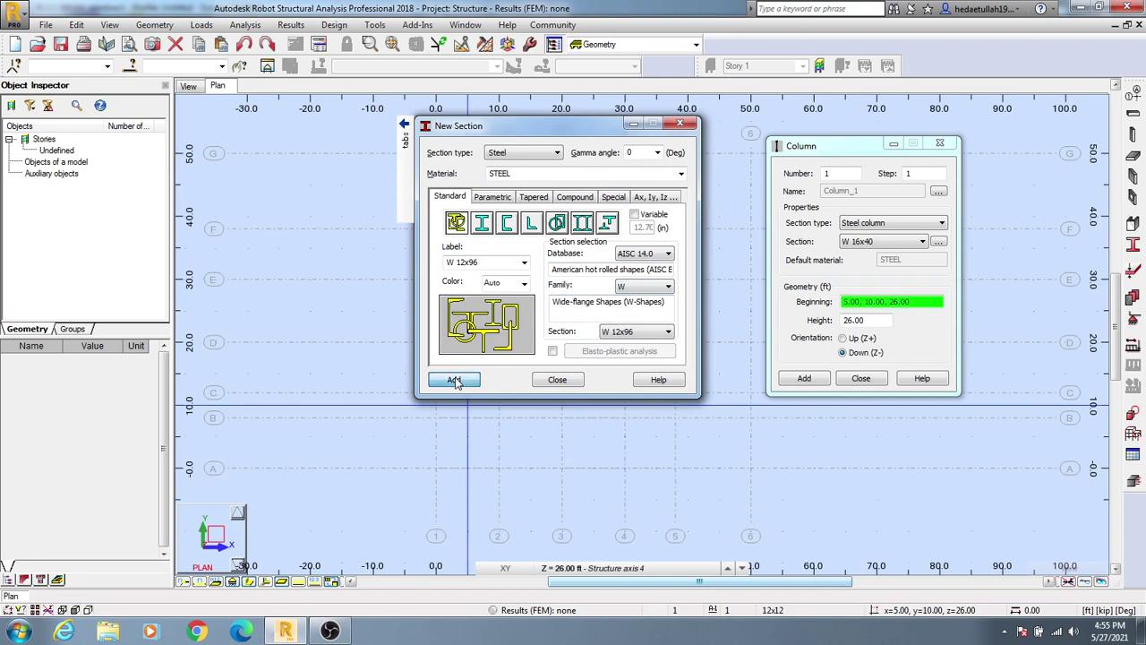
pyautogui.click(887, 241)
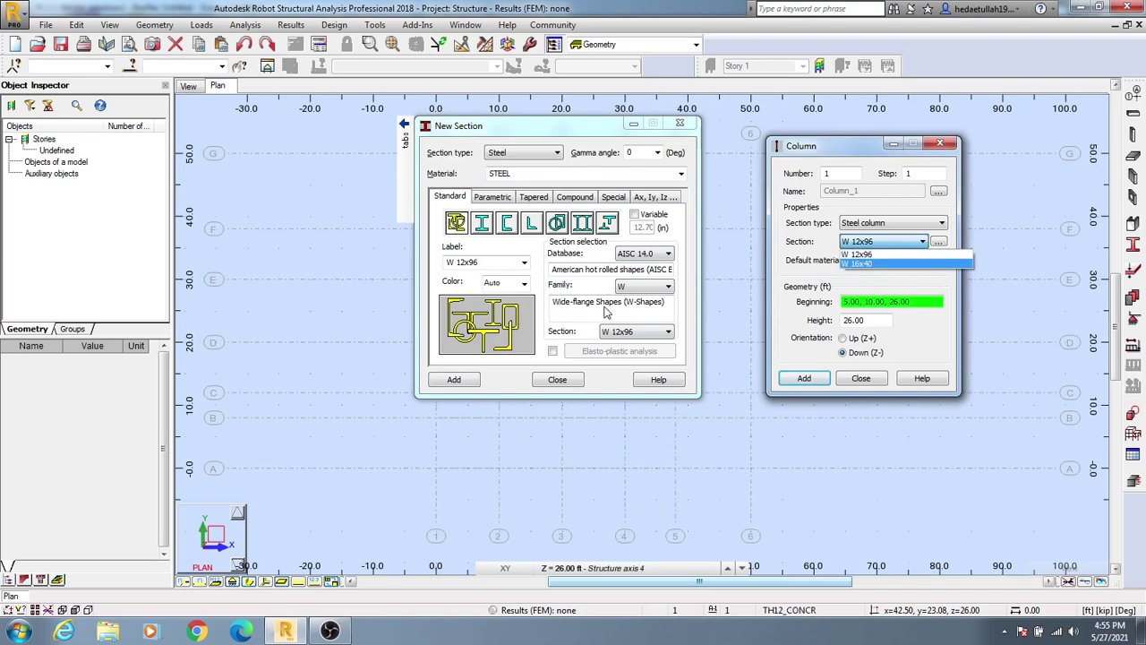
pyautogui.click(483, 224)
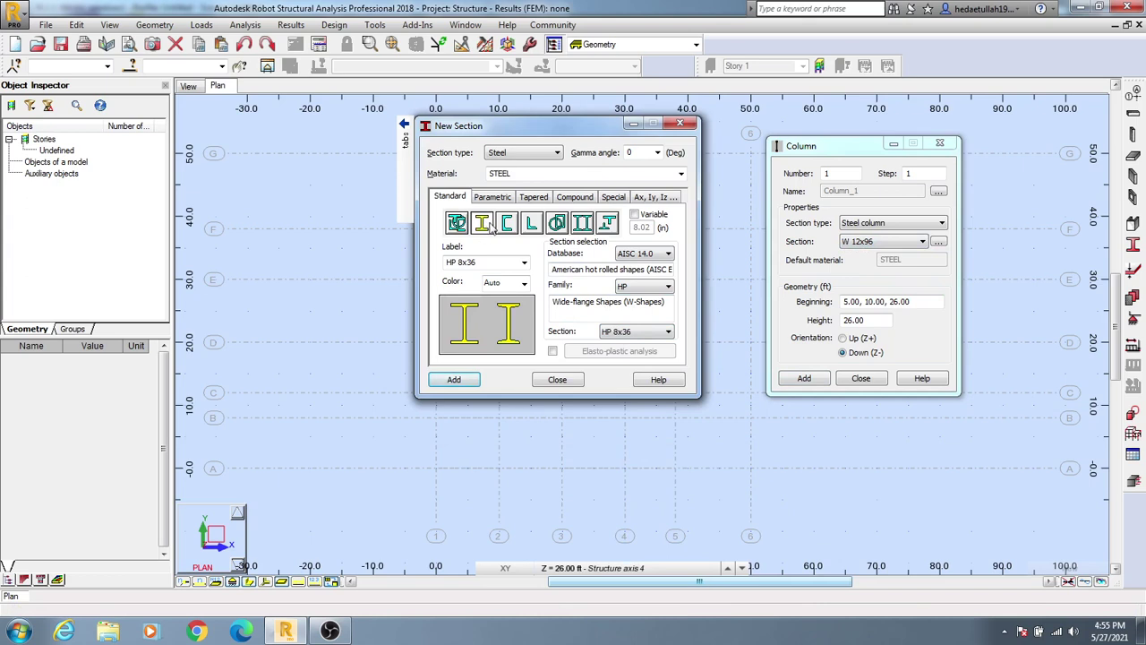
pyautogui.click(524, 263)
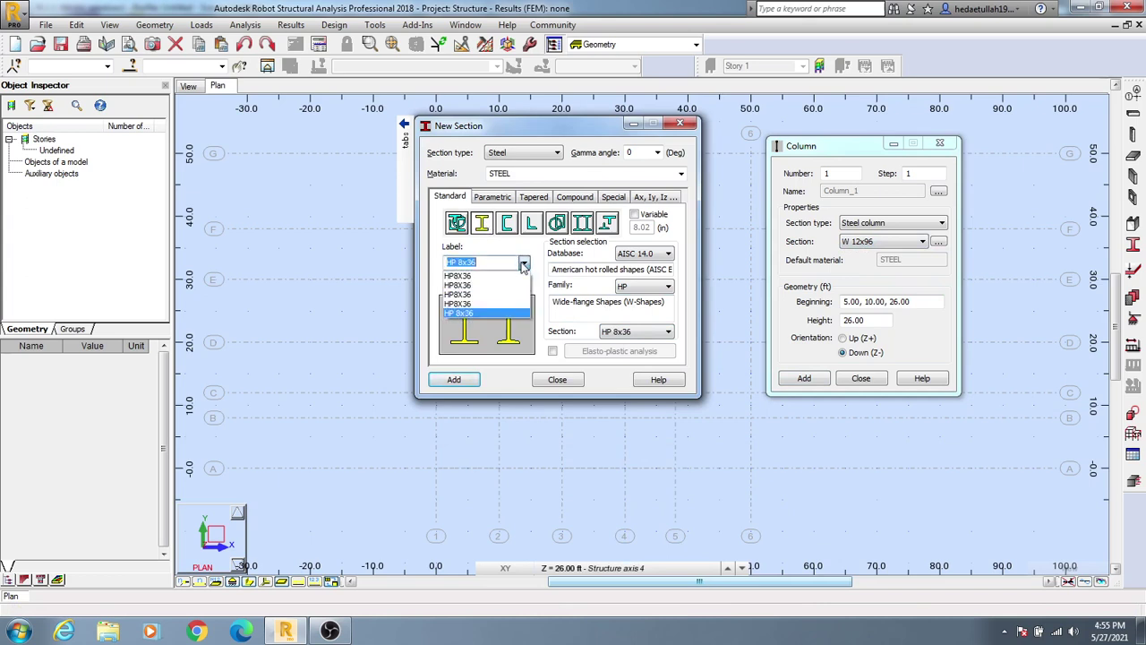
pyautogui.click(551, 315)
pyautogui.click(645, 332)
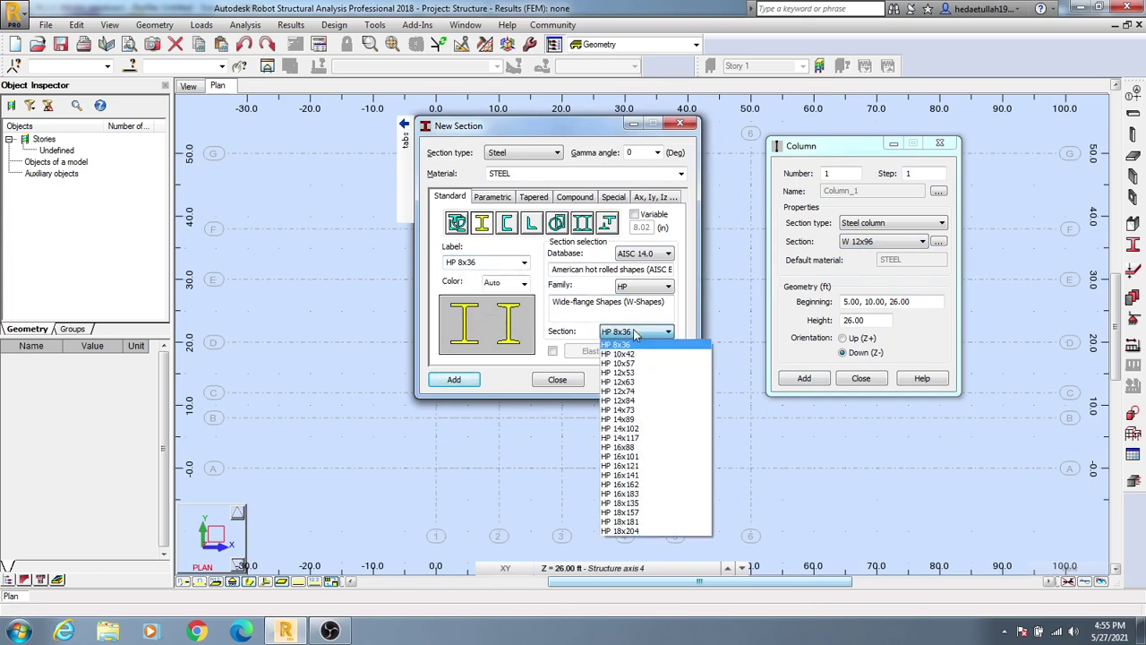
pyautogui.click(580, 297)
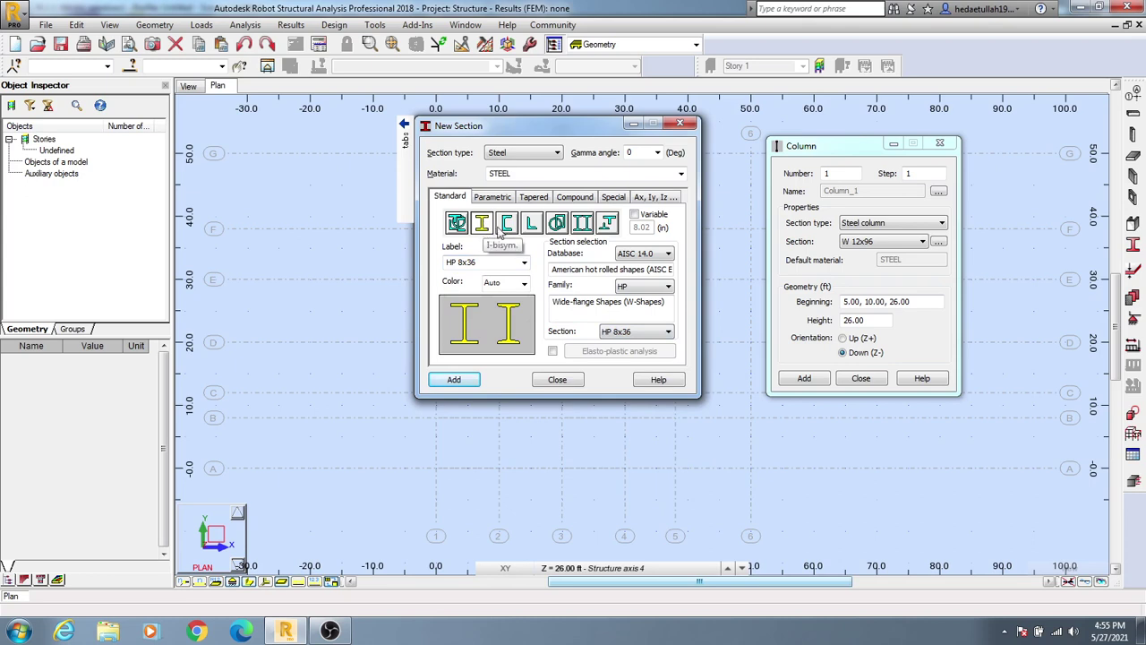
# Review the AISC 14.0 database and section family options for the HP shape
pyautogui.click(669, 254)
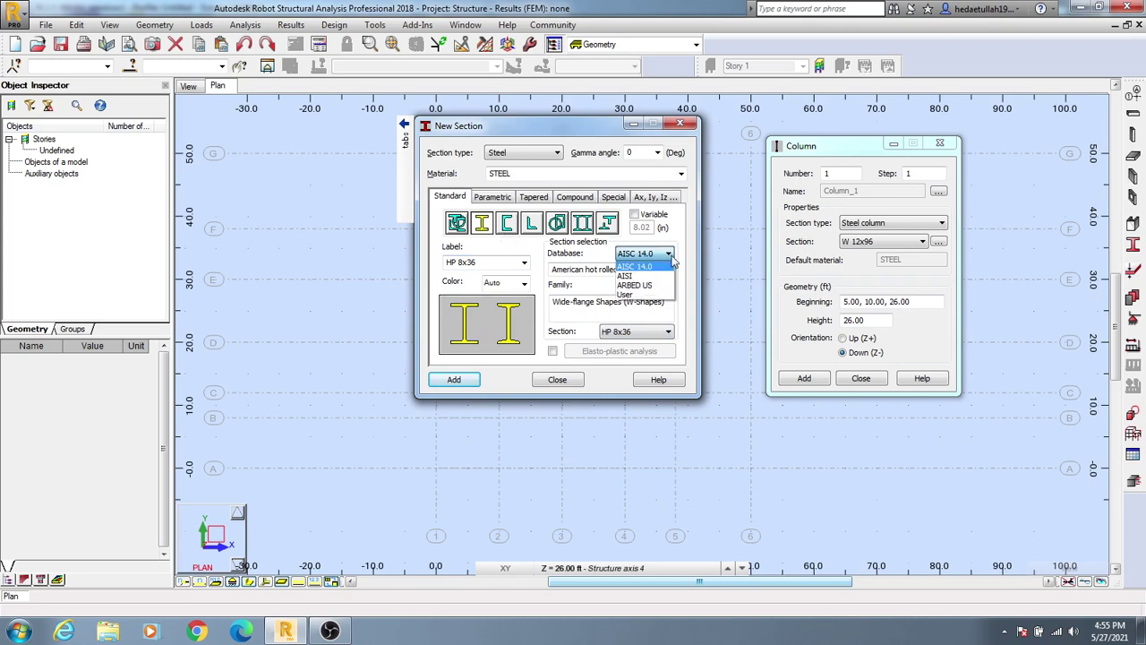
pyautogui.click(563, 267)
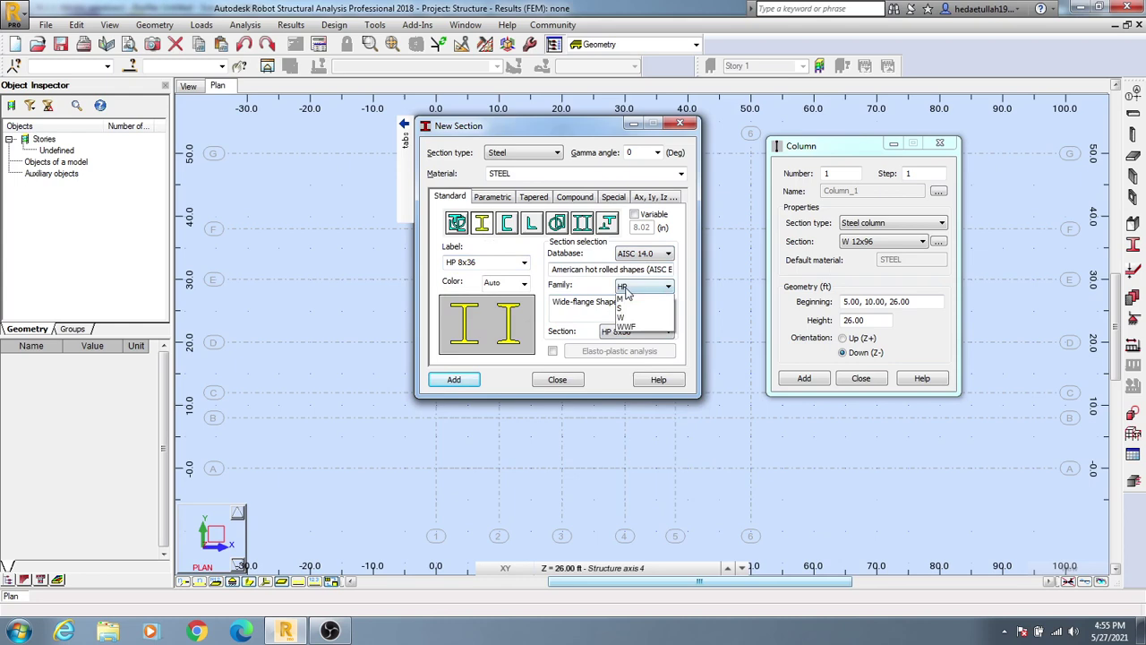
pyautogui.click(668, 285)
pyautogui.click(630, 338)
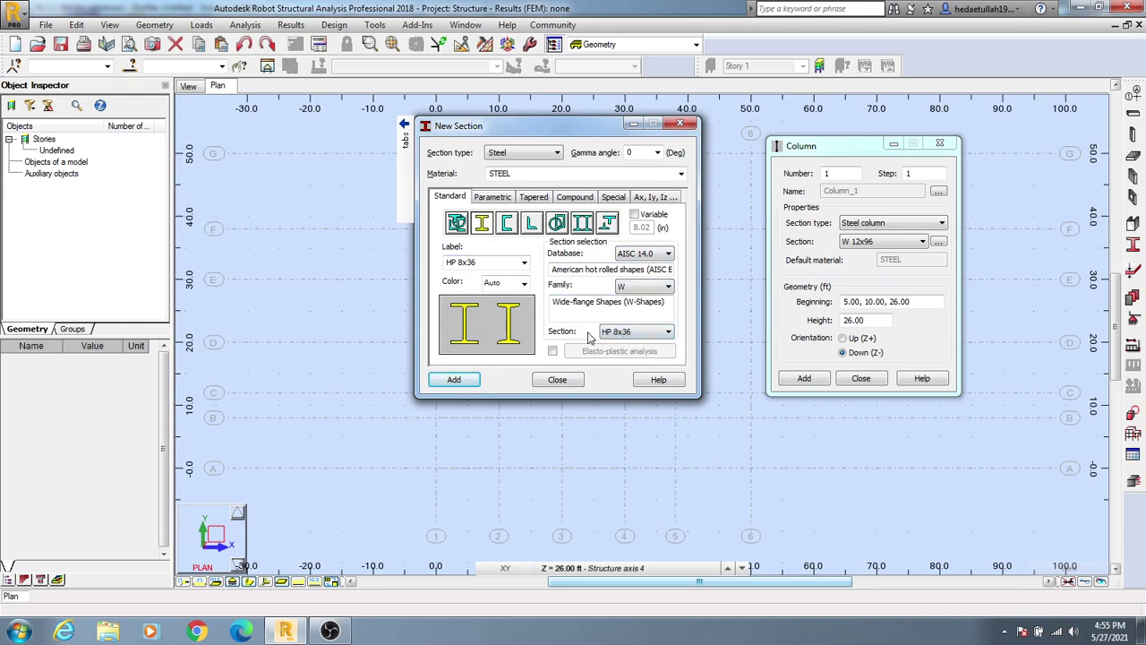
pyautogui.click(618, 332)
pyautogui.click(599, 307)
pyautogui.click(633, 285)
pyautogui.click(635, 340)
# Add HP 16x101 as the column section and close the New Section window
pyautogui.click(524, 261)
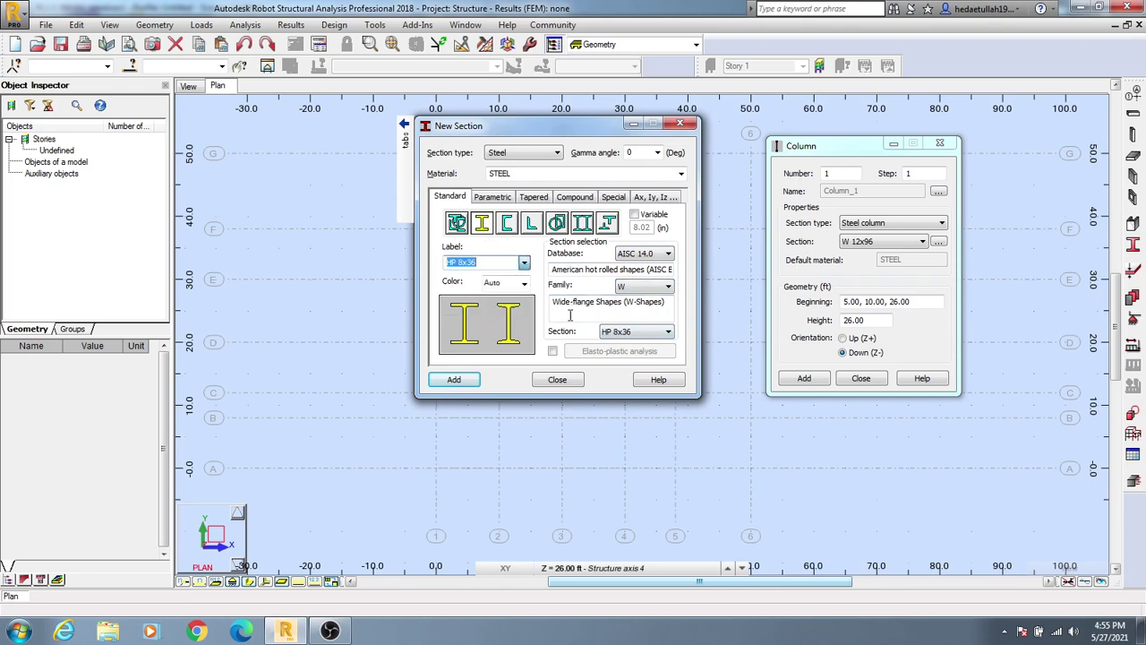
pyautogui.click(627, 333)
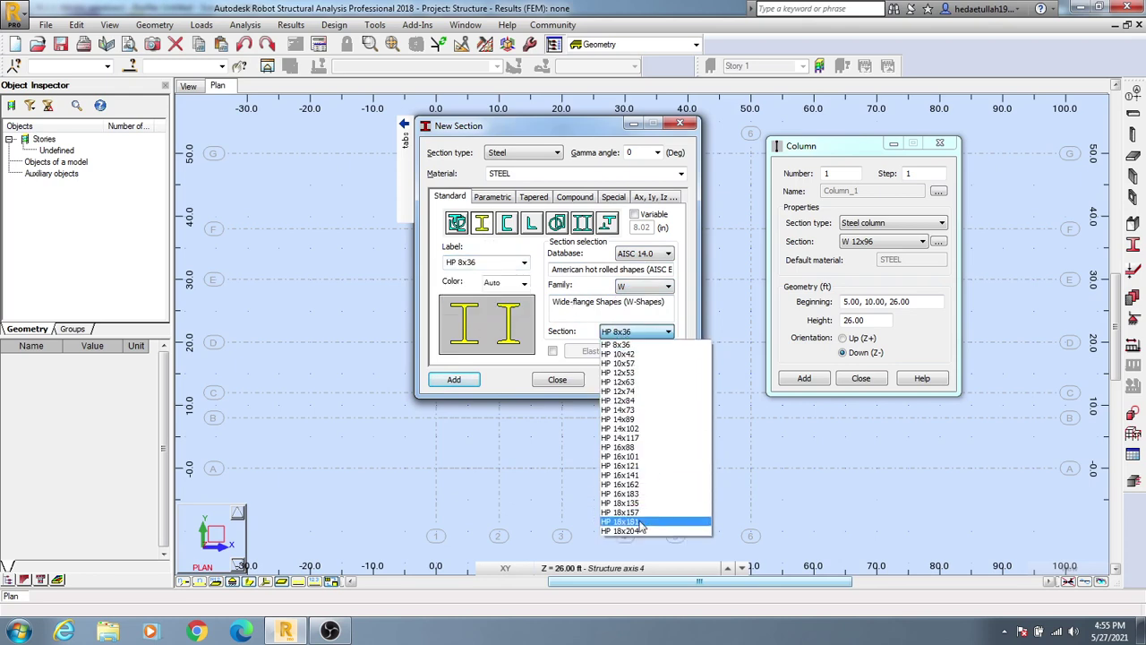
pyautogui.click(646, 457)
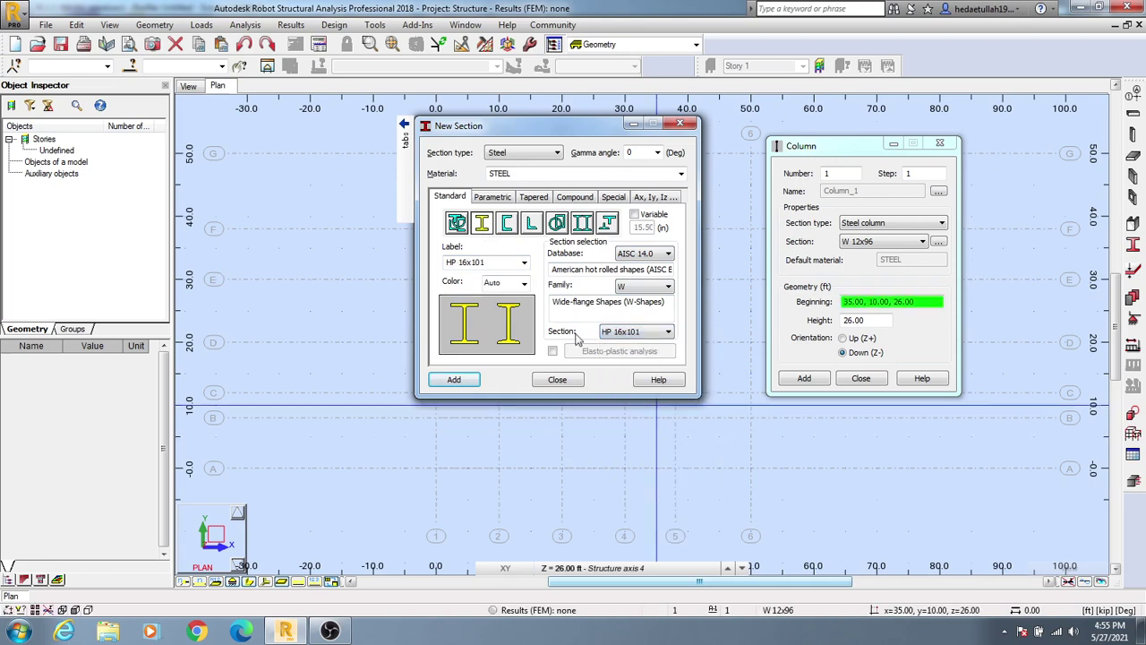
pyautogui.click(455, 380)
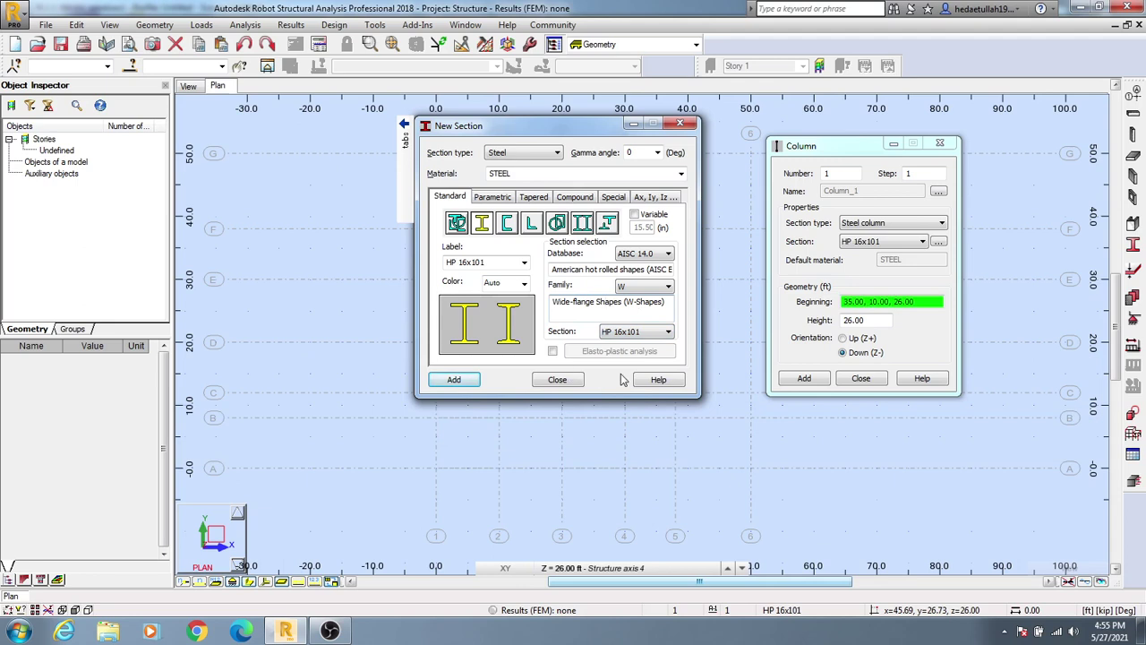
pyautogui.click(557, 380)
pyautogui.moveTo(867, 147)
pyautogui.mouseDown()
pyautogui.moveTo(1014, 133)
pyautogui.moveTo(1003, 127)
pyautogui.mouseUp()
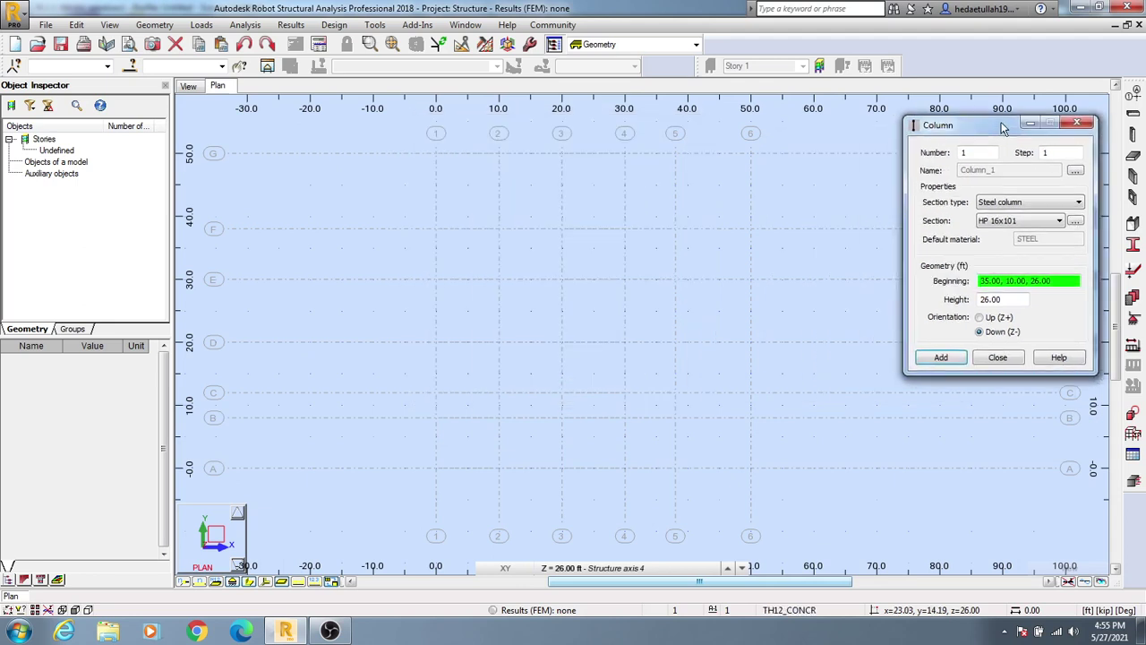
pyautogui.click(1007, 302)
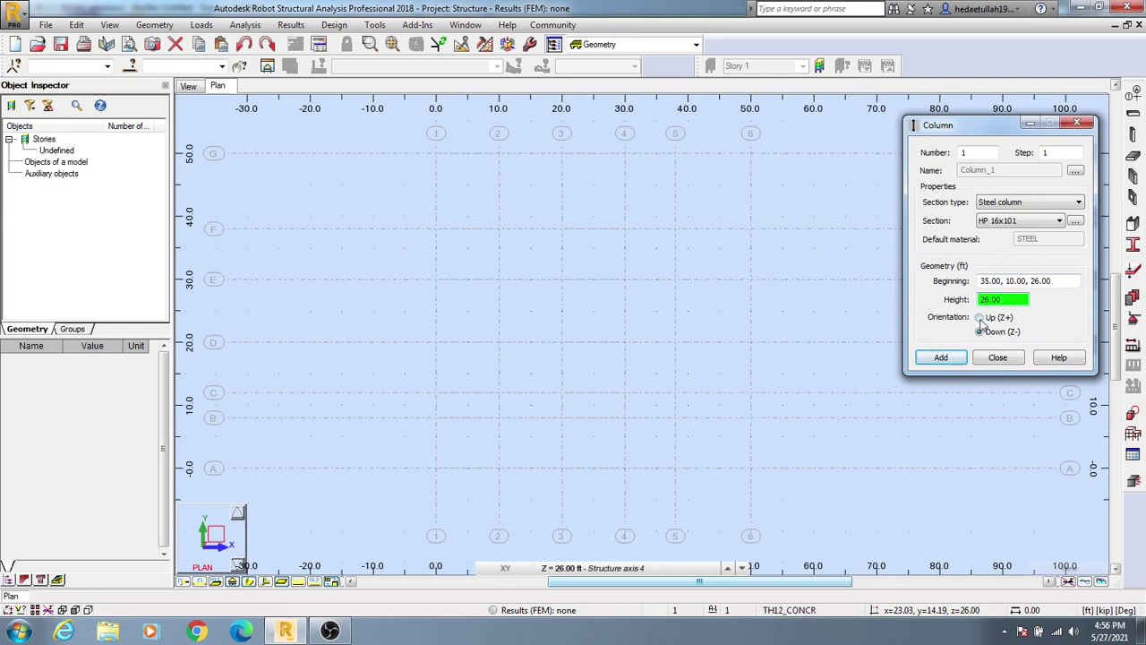
pyautogui.click(978, 319)
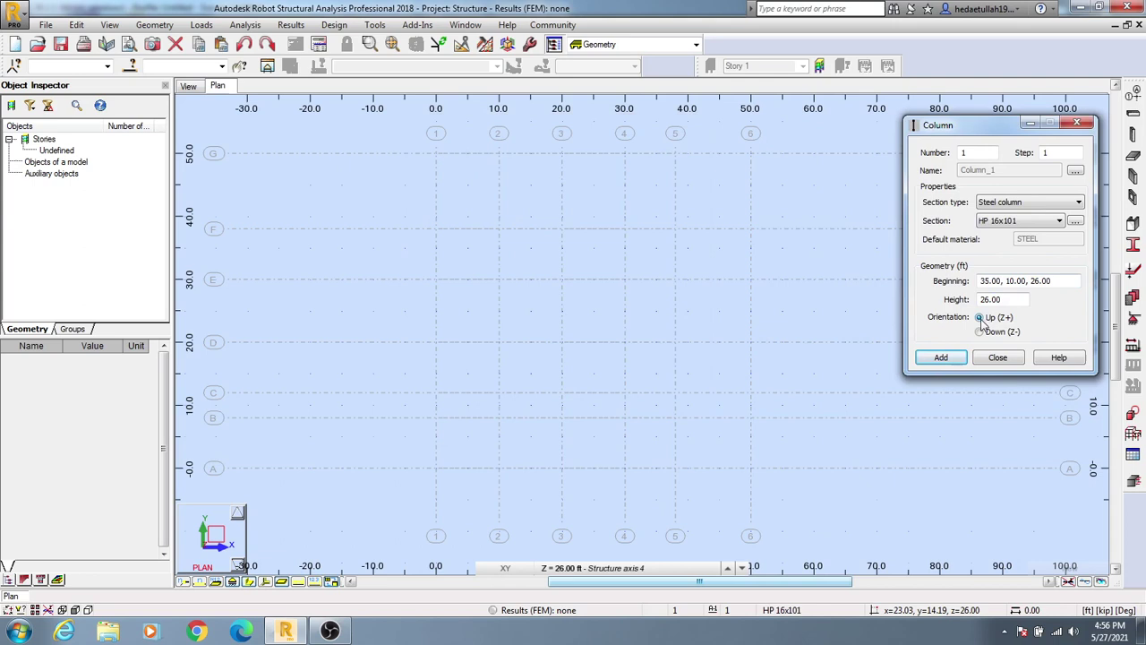
pyautogui.click(980, 333)
pyautogui.press('Up')
pyautogui.click(979, 337)
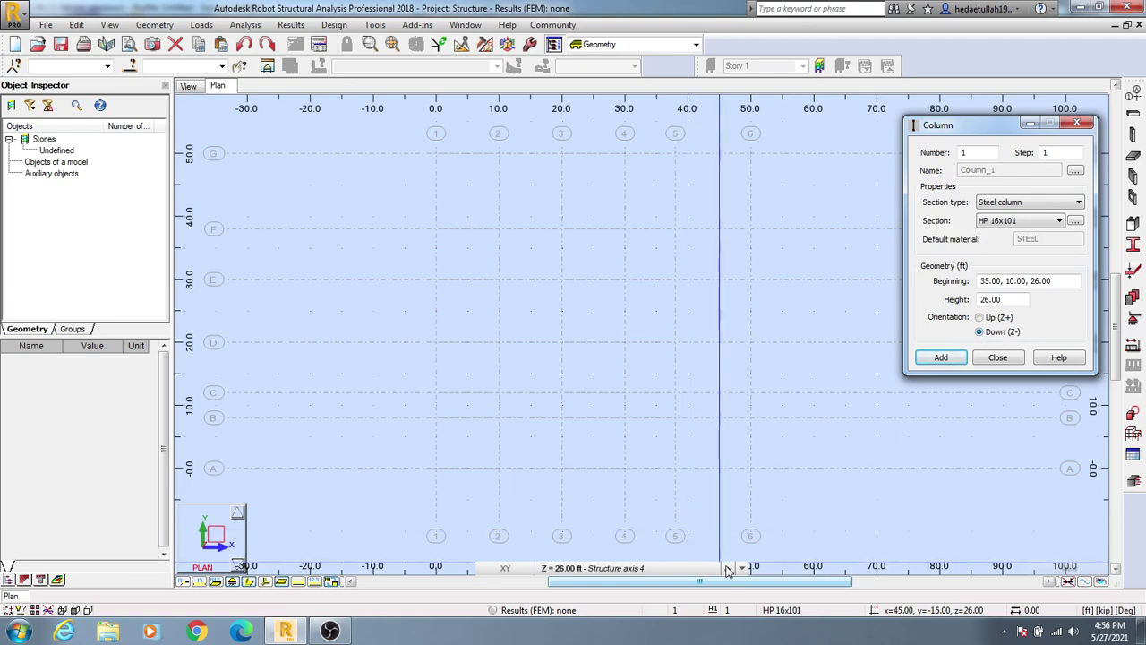
# Use the 36 ft story level with height 36.00 and add the first HP 16x101 column
pyautogui.click(695, 575)
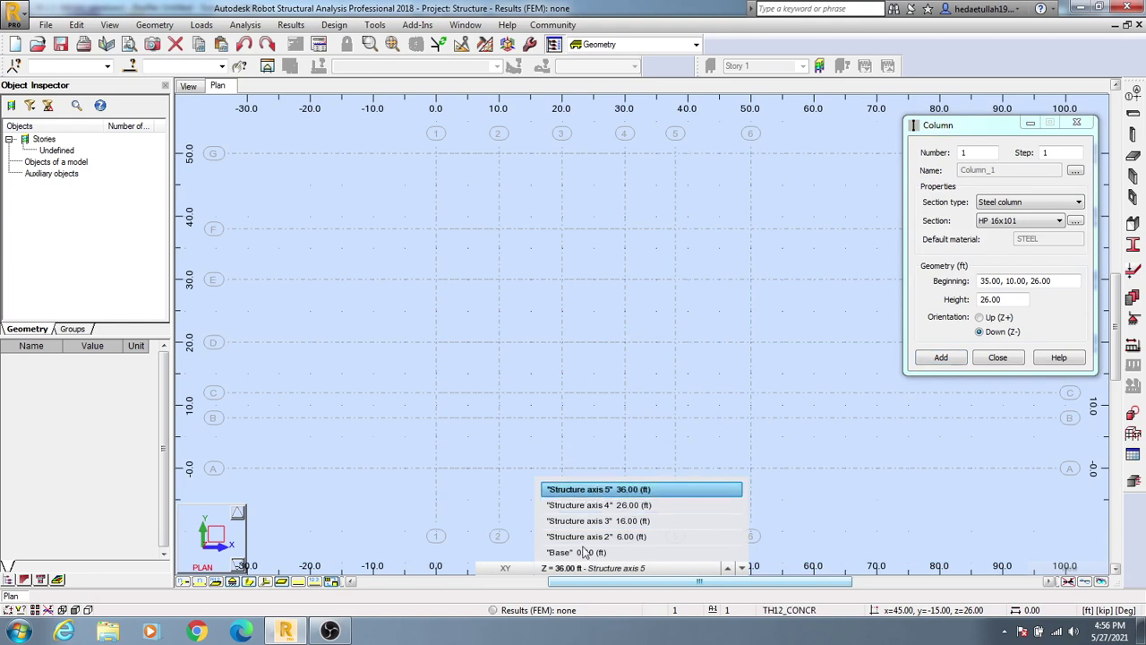
pyautogui.click(633, 491)
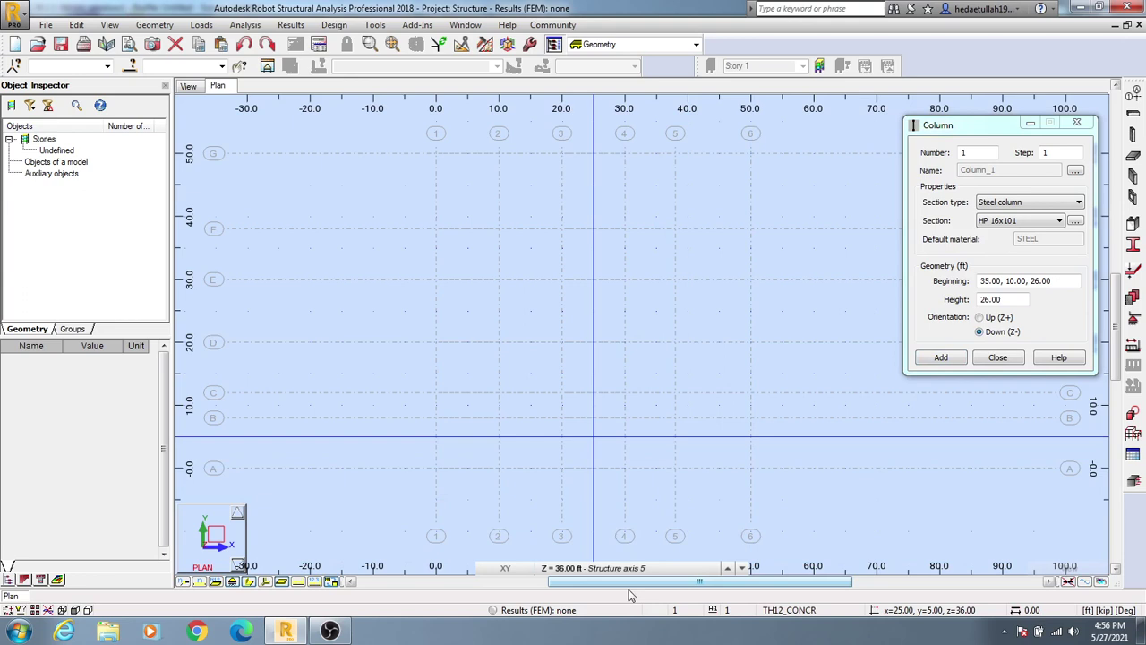
pyautogui.click(647, 569)
pyautogui.click(649, 569)
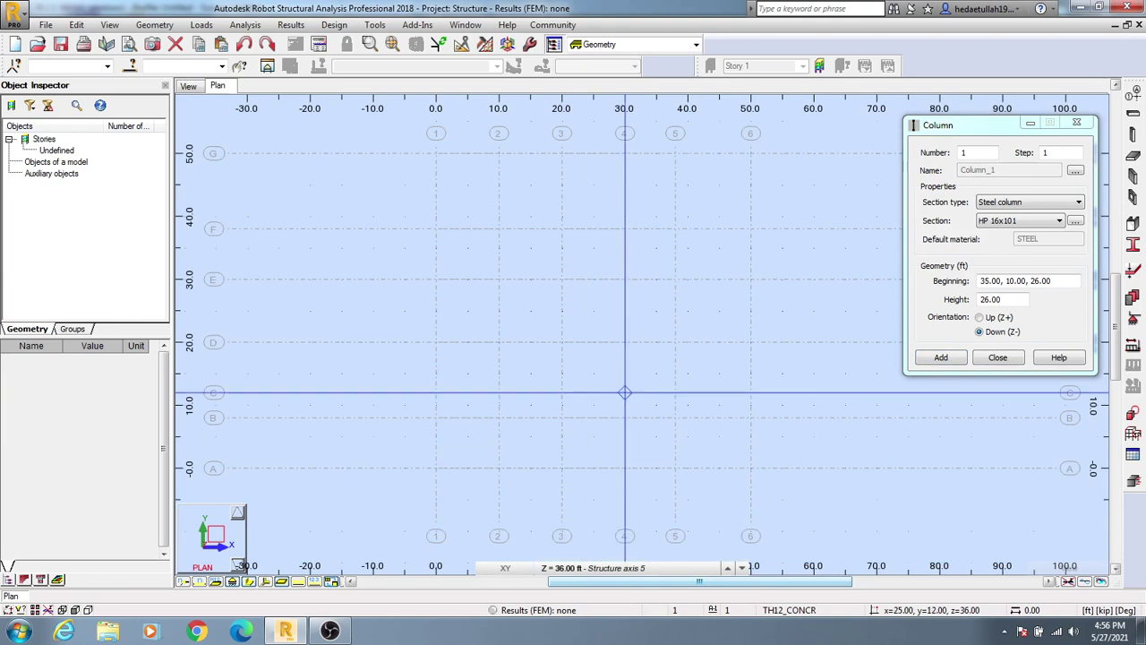
pyautogui.click(564, 574)
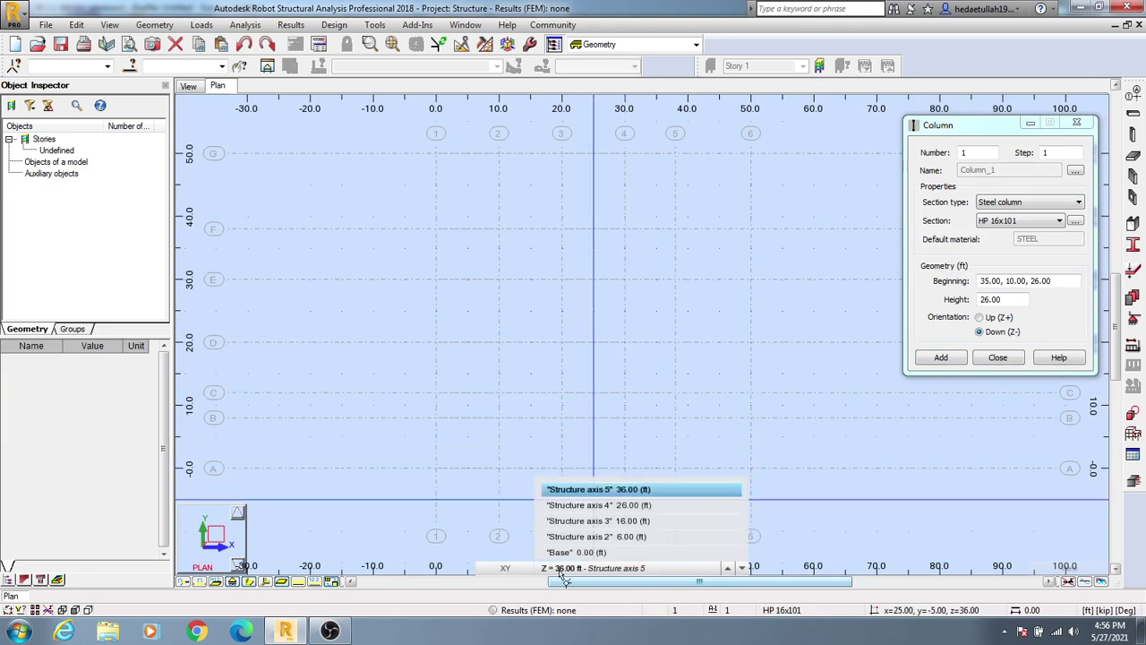
pyautogui.doubleClick(1012, 299)
pyautogui.write('35')
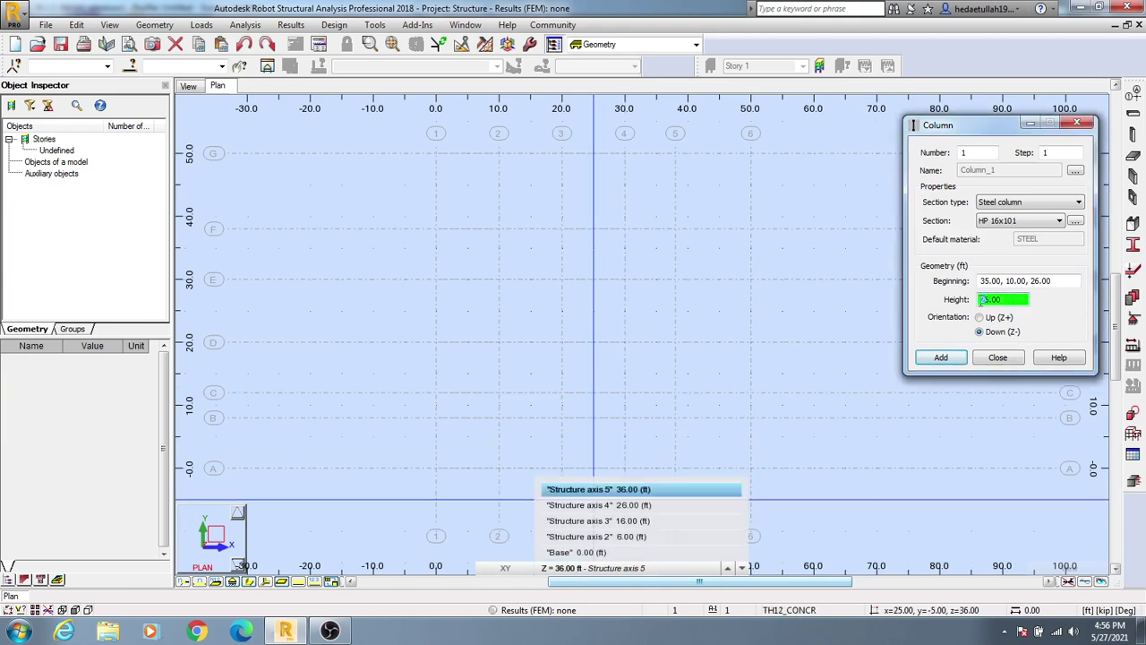
pyautogui.write('36.00')
pyautogui.press('Return')
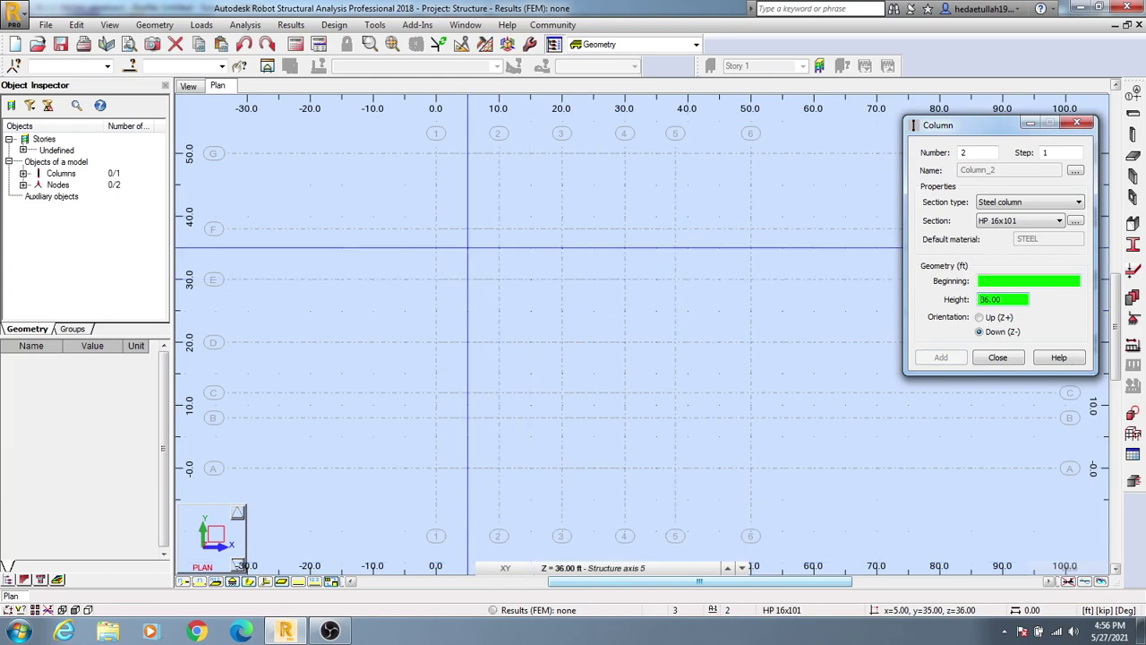
# Place HP 16x101 columns at grid intersections F/1, E/2, E/4 and F/4
pyautogui.click(436, 229)
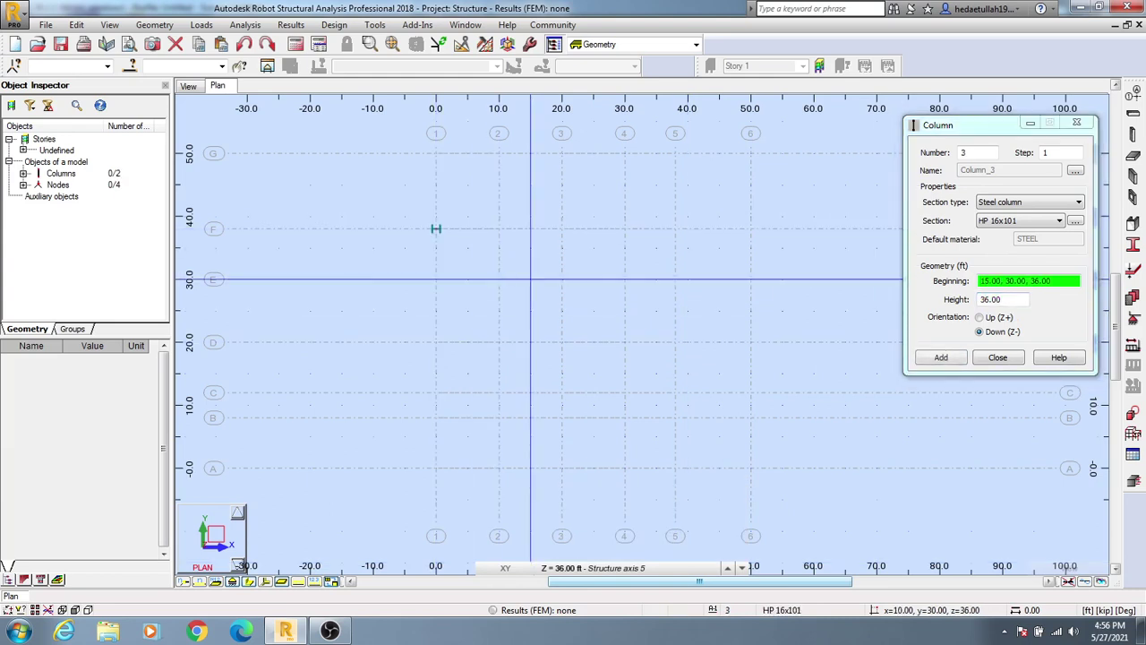
pyautogui.click(499, 279)
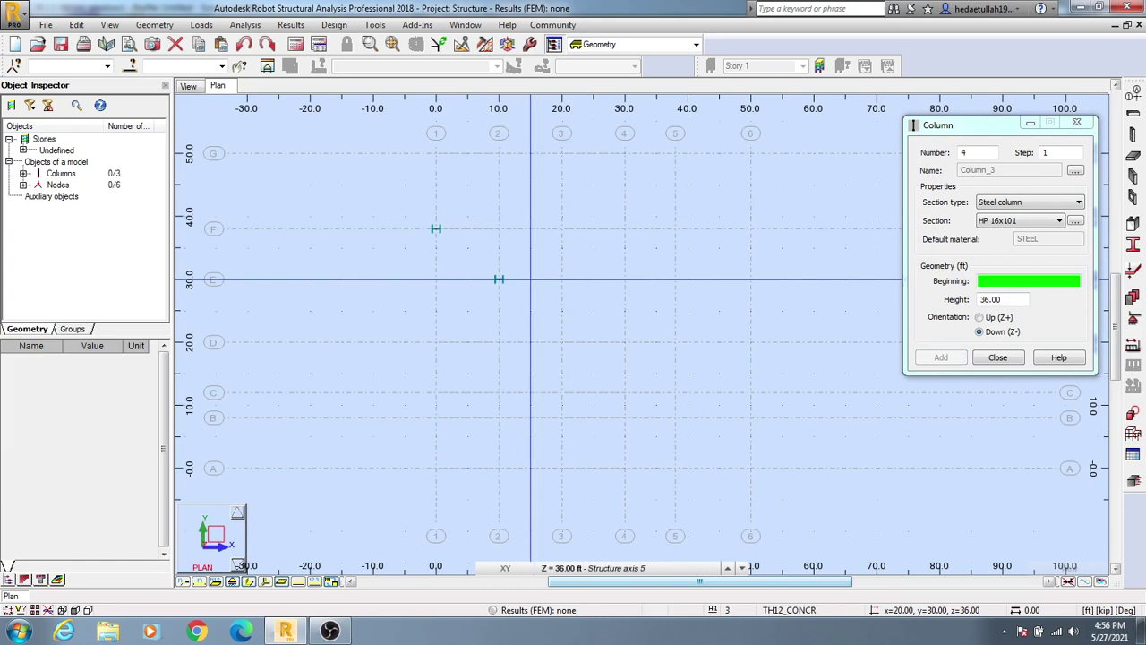
pyautogui.click(625, 279)
pyautogui.click(625, 228)
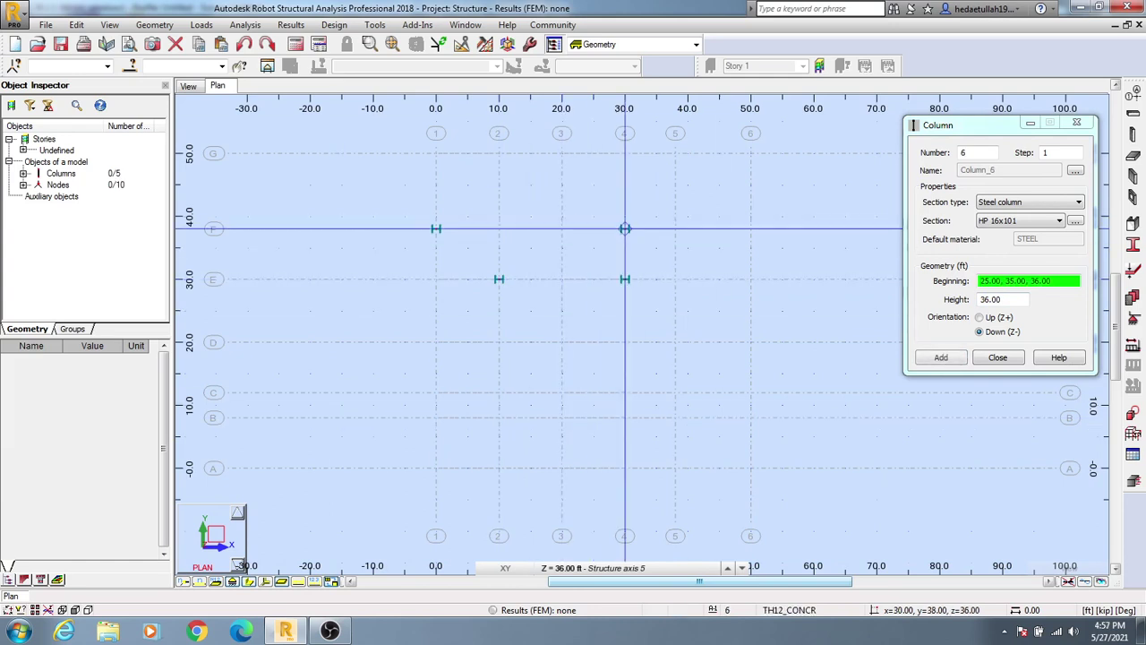
# Zoom in on the plan to check a placed column, then zoom back out
pyautogui.scroll(2, 625, 228)
pyautogui.scroll(2, 623, 224)
pyautogui.scroll(2, 621, 218)
pyautogui.scroll(2, 618, 214)
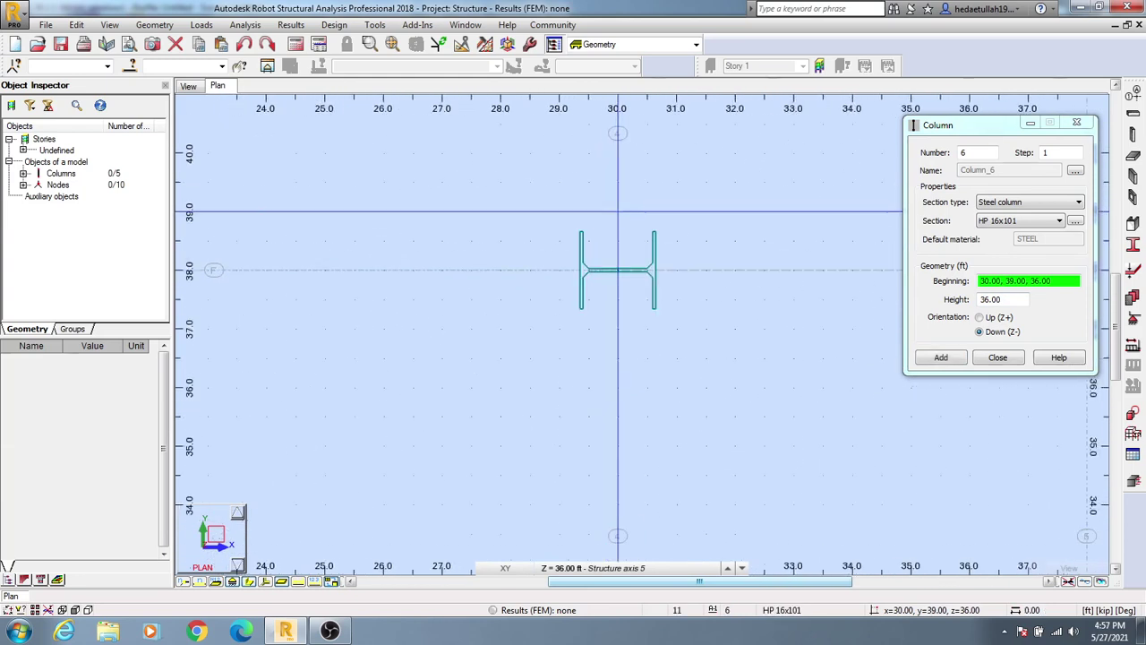
pyautogui.scroll(2, 618, 215)
pyautogui.scroll(2, 631, 312)
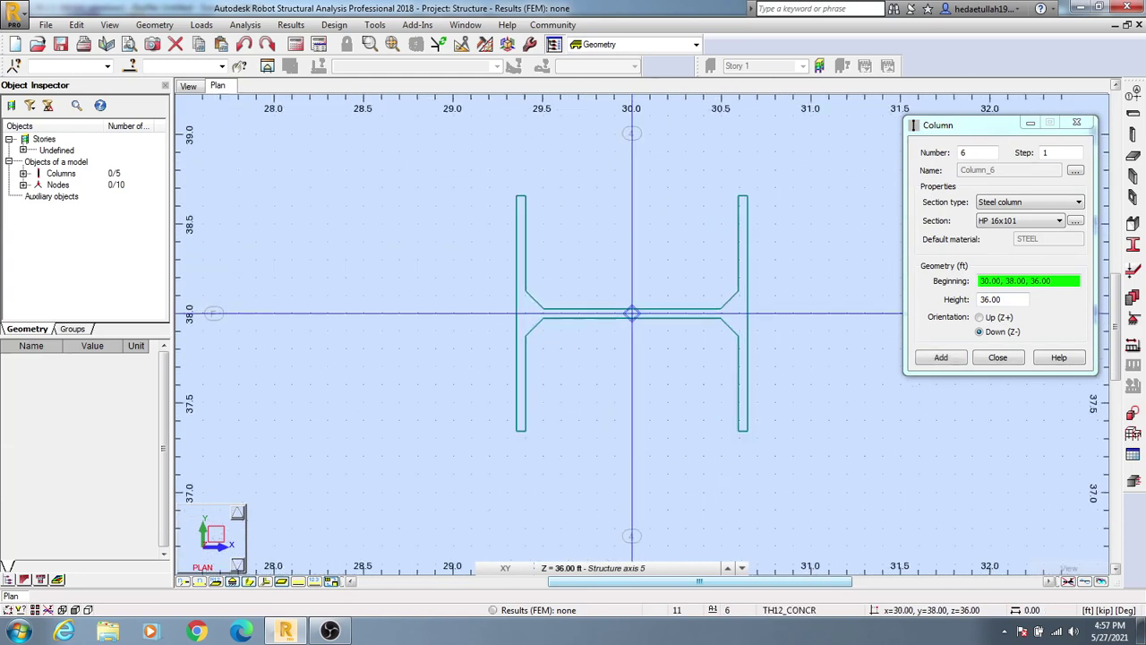
pyautogui.scroll(1, 632, 311)
pyautogui.scroll(-2, 858, 450)
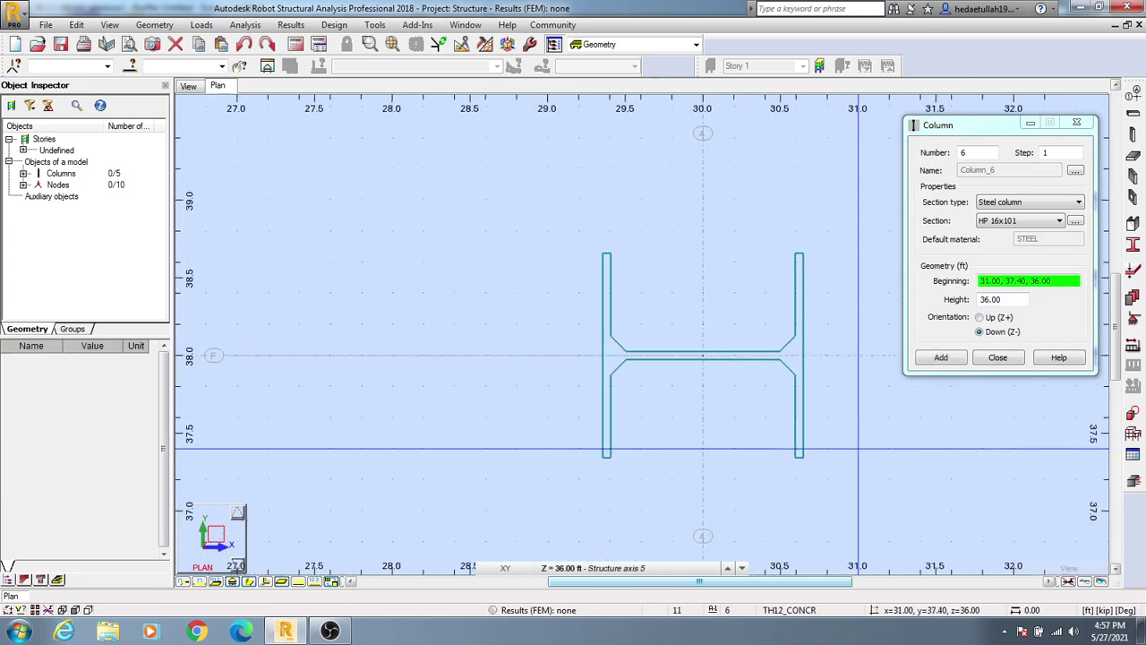
pyautogui.scroll(2, 858, 449)
pyautogui.scroll(-2, 744, 412)
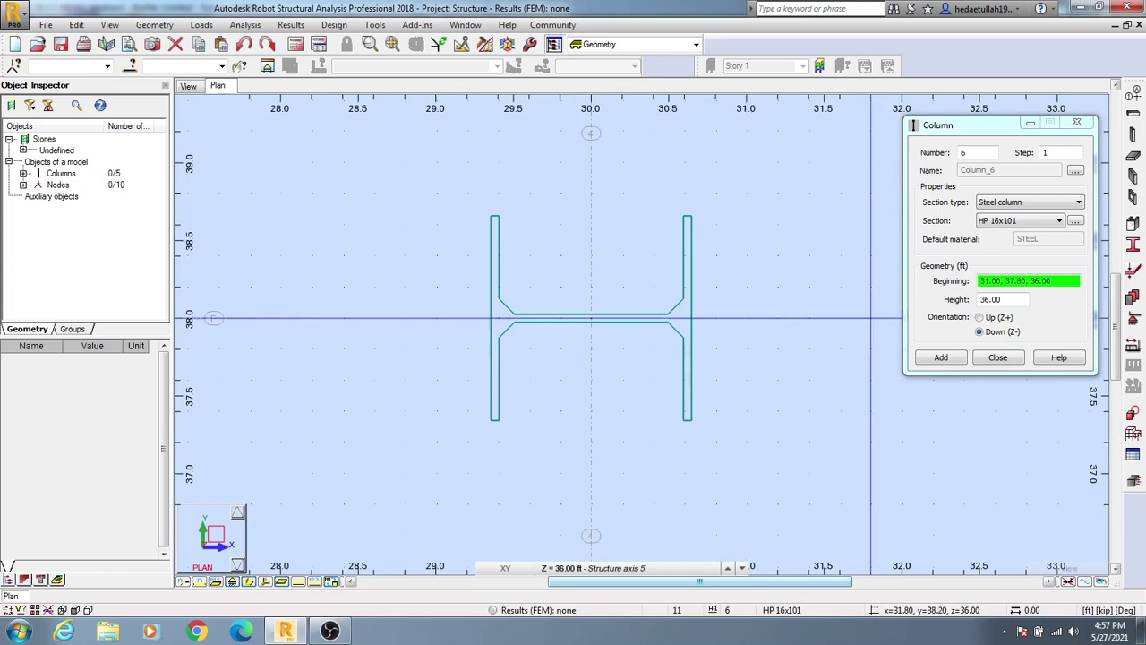
pyautogui.scroll(-2, 605, 322)
pyautogui.scroll(-1, 606, 322)
pyautogui.scroll(-1, 605, 323)
pyautogui.scroll(-1, 605, 323)
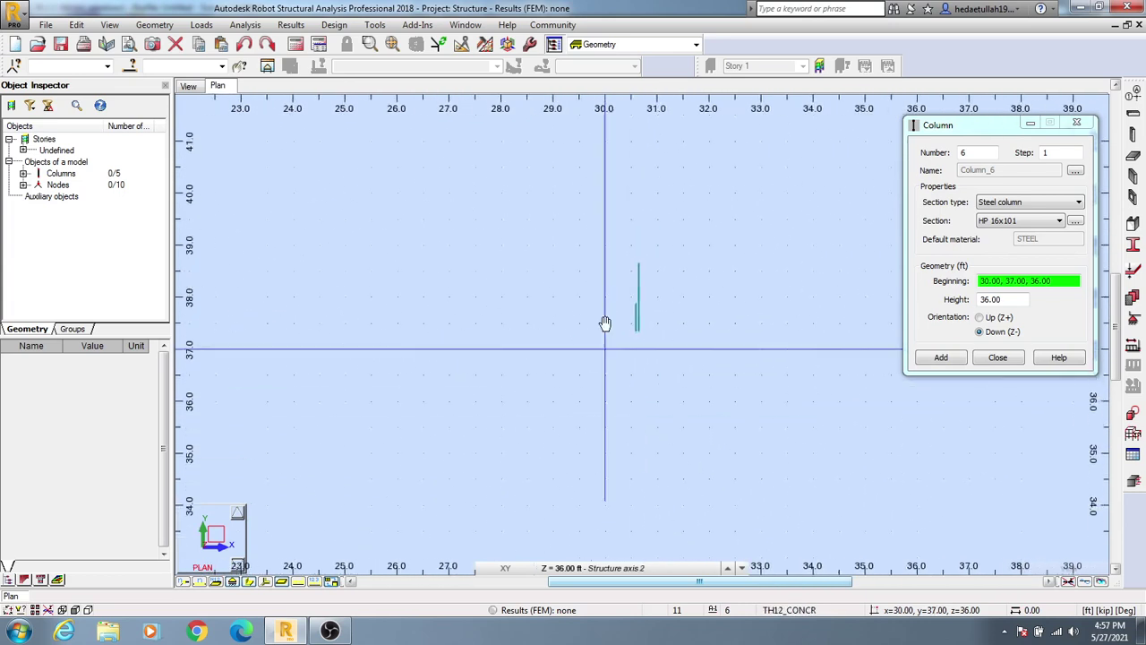
pyautogui.scroll(-2, 784, 305)
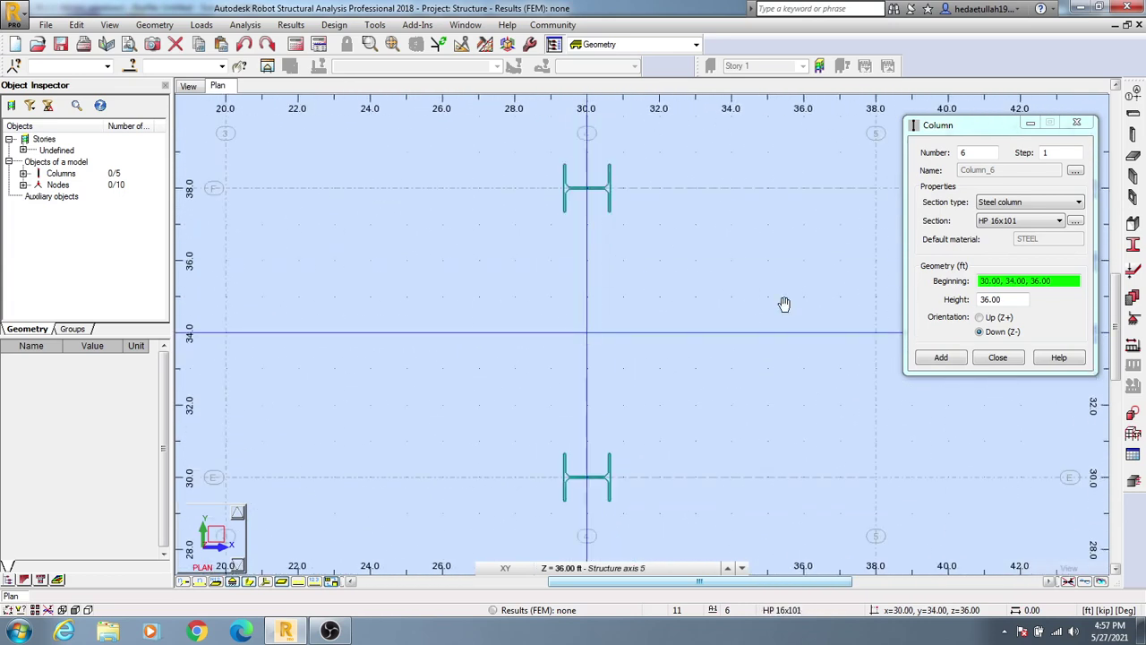
# Change the column section to W 12x96
pyautogui.click(1021, 221)
pyautogui.click(1059, 220)
pyautogui.click(1021, 244)
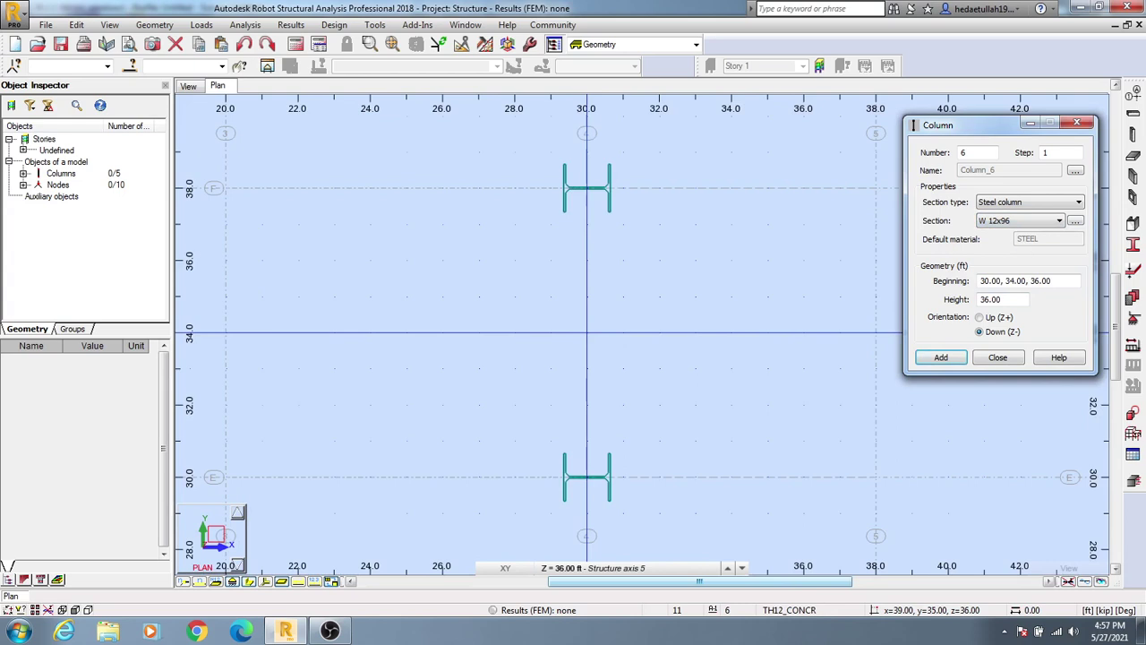
pyautogui.scroll(-1, 550, 302)
pyautogui.moveTo(550, 302); pyautogui.dragTo(709, 359, button='middle')
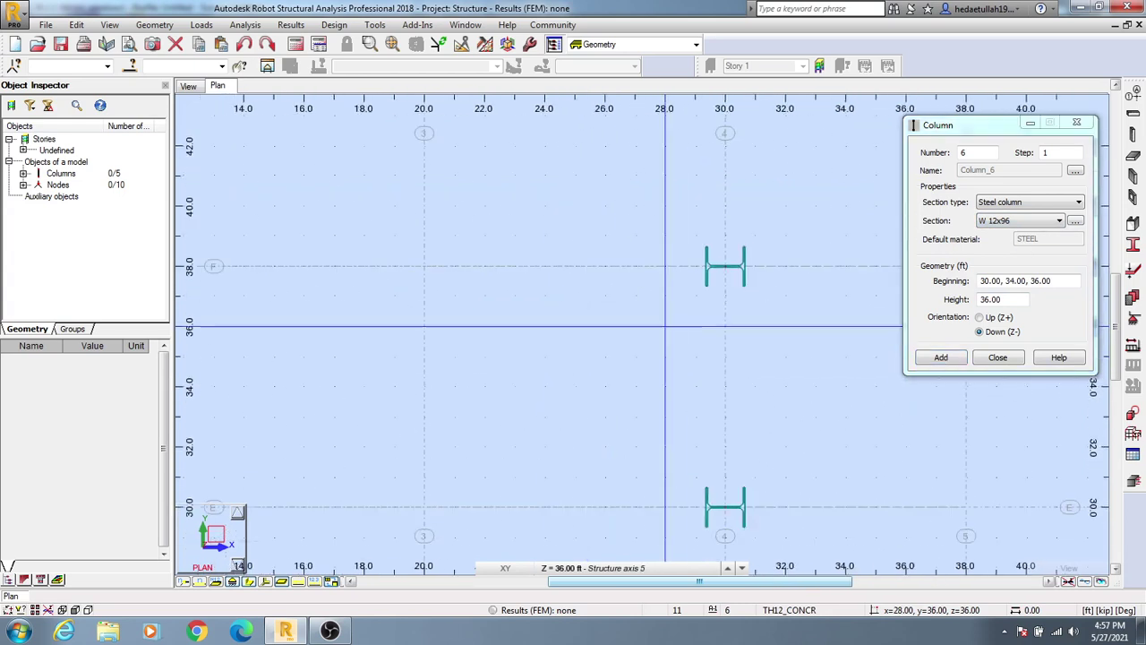
pyautogui.scroll(-2, 664, 327)
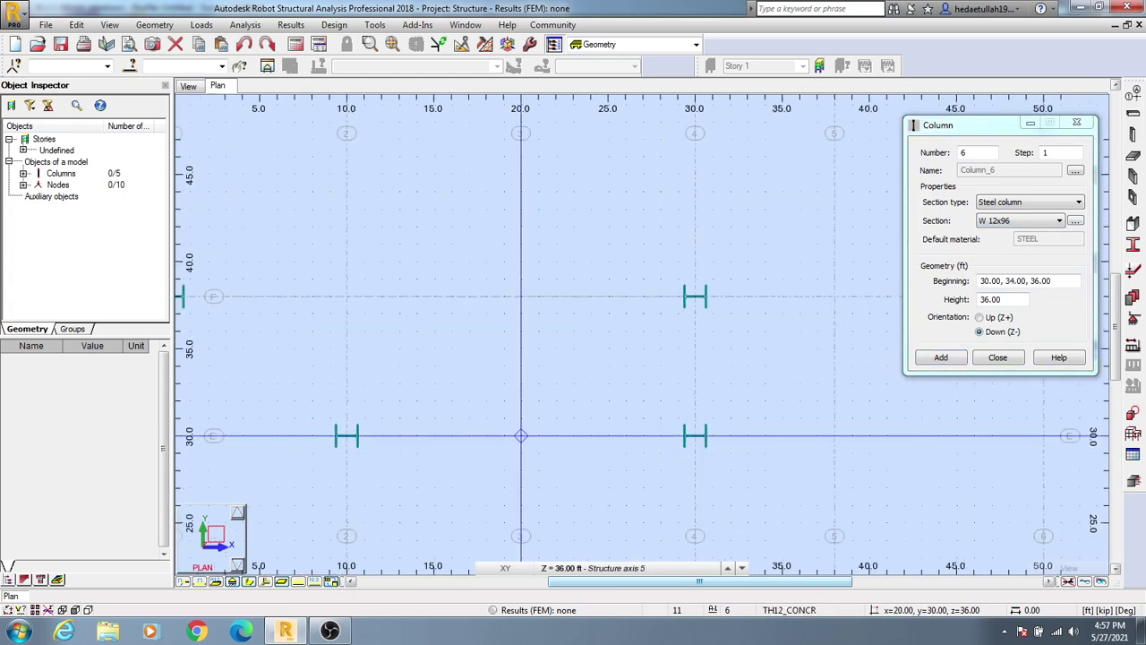
# Set the column height and add a 36 ft W 12x96 column at x 30, y 34
pyautogui.click(520, 437)
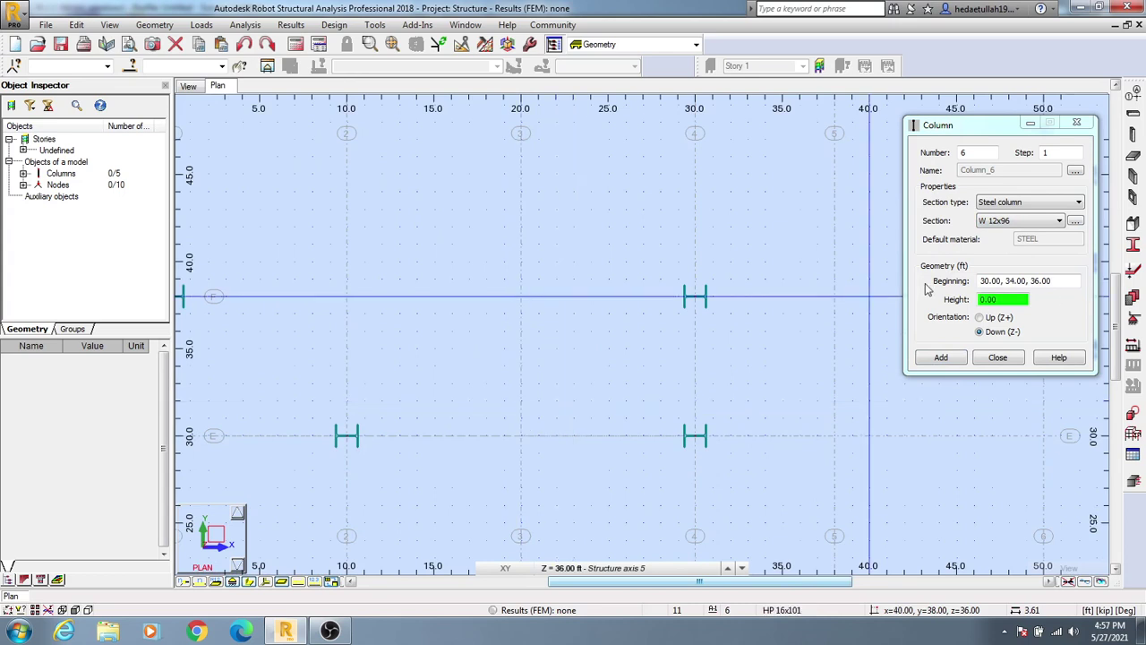
pyautogui.click(1008, 300)
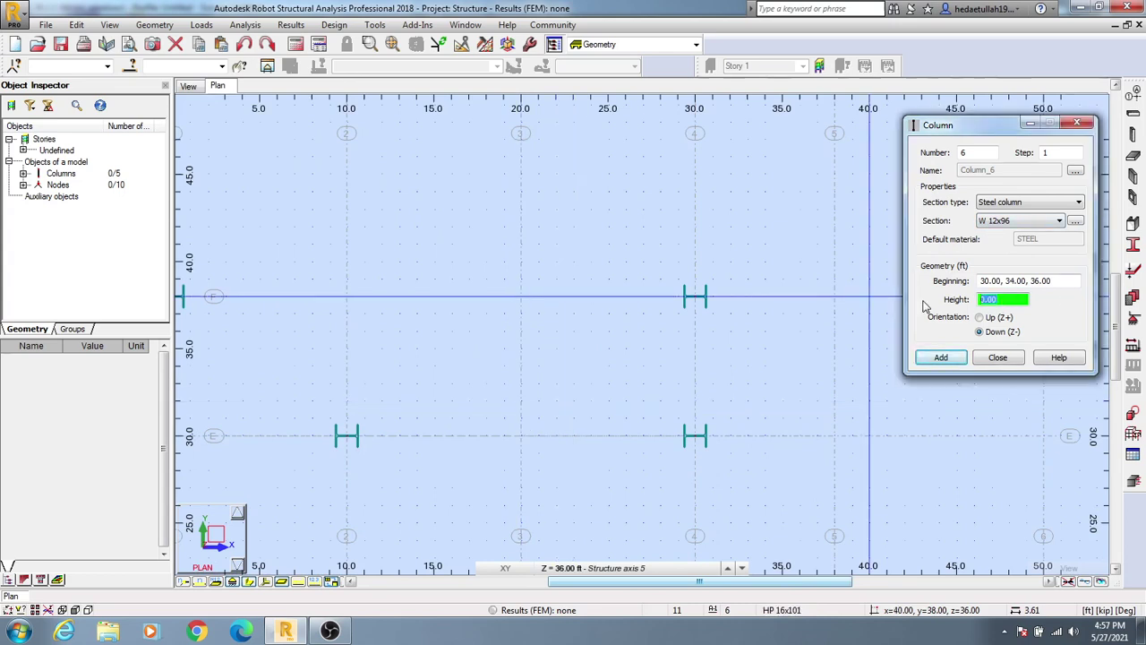
pyautogui.write('36')
pyautogui.press('Return')
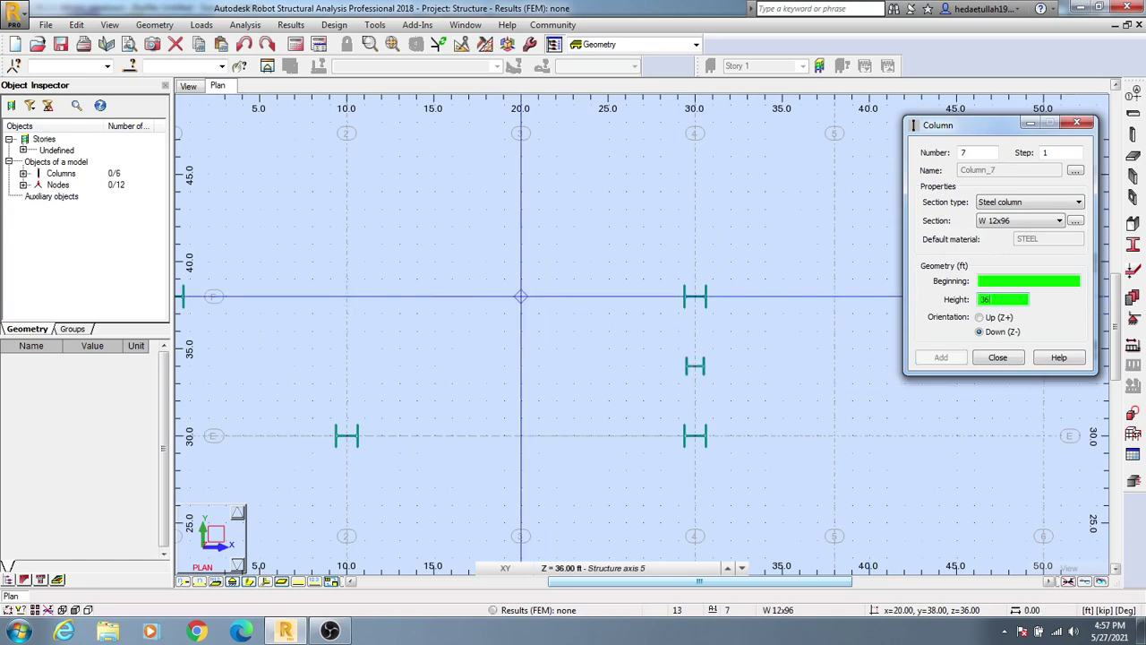
# Place another W 12x96 column at grid intersection F/3
pyautogui.click(520, 296)
pyautogui.scroll(2, 520, 297)
pyautogui.scroll(2, 515, 300)
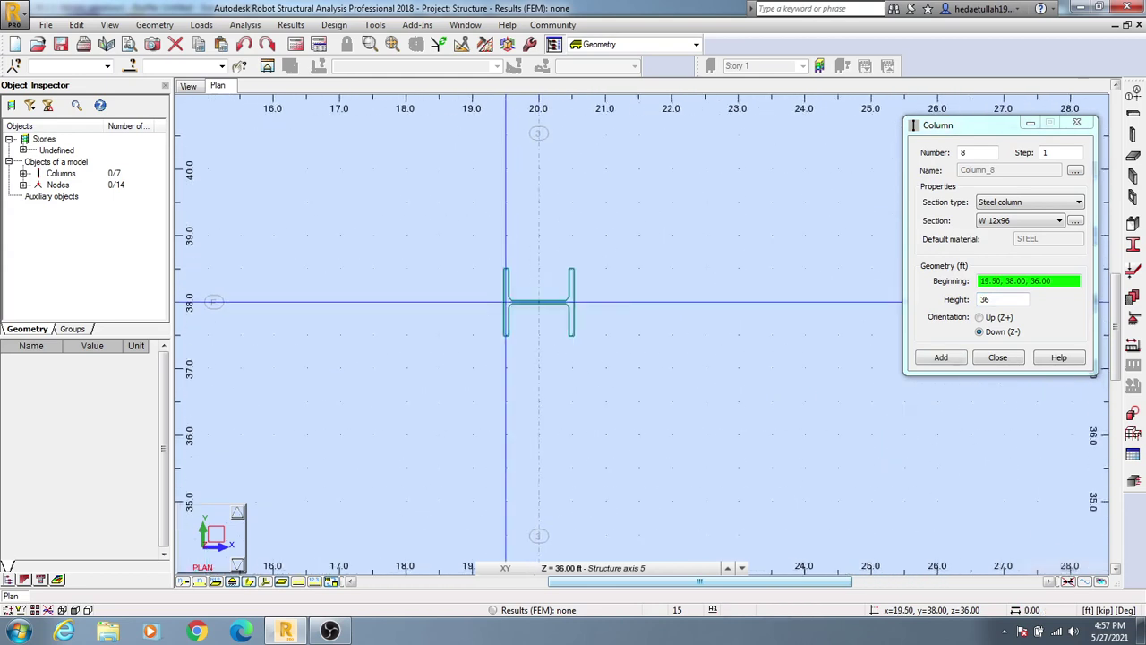
pyautogui.scroll(2, 502, 307)
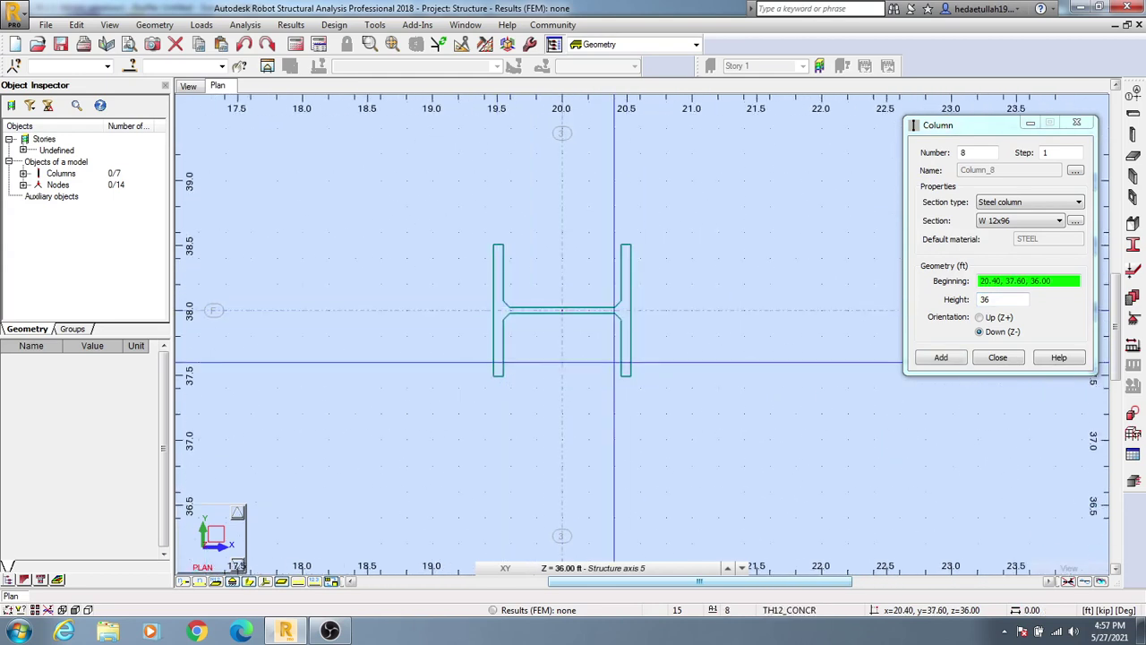
pyautogui.scroll(-2, 614, 363)
pyautogui.scroll(-2, 591, 376)
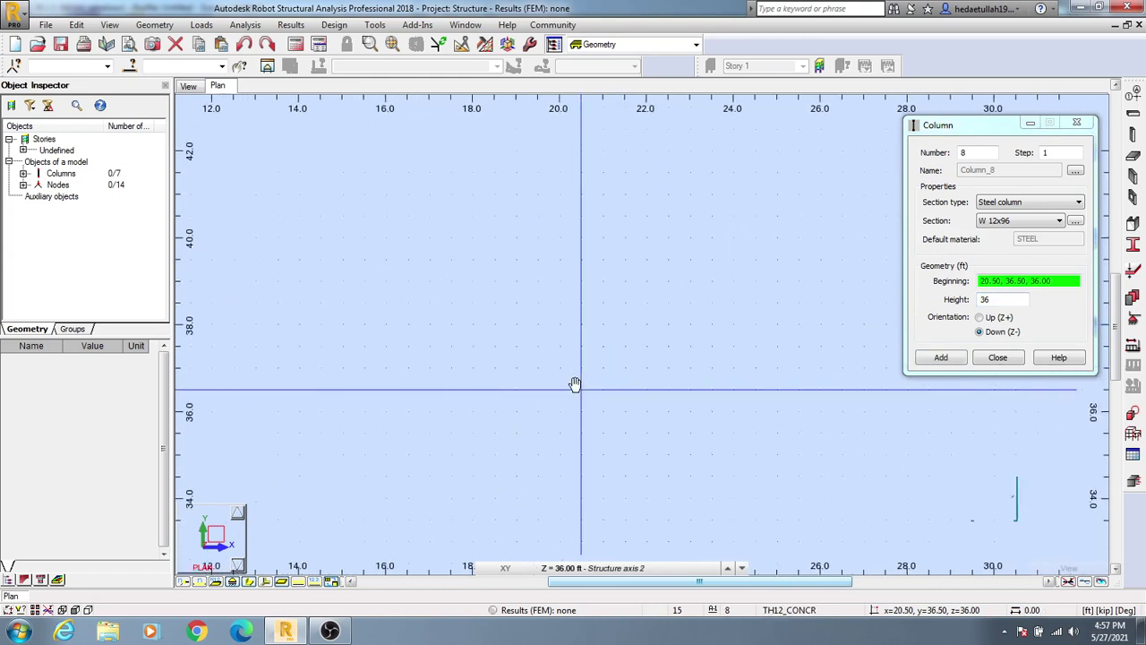
pyautogui.scroll(-2, 577, 385)
pyautogui.scroll(-1, 578, 390)
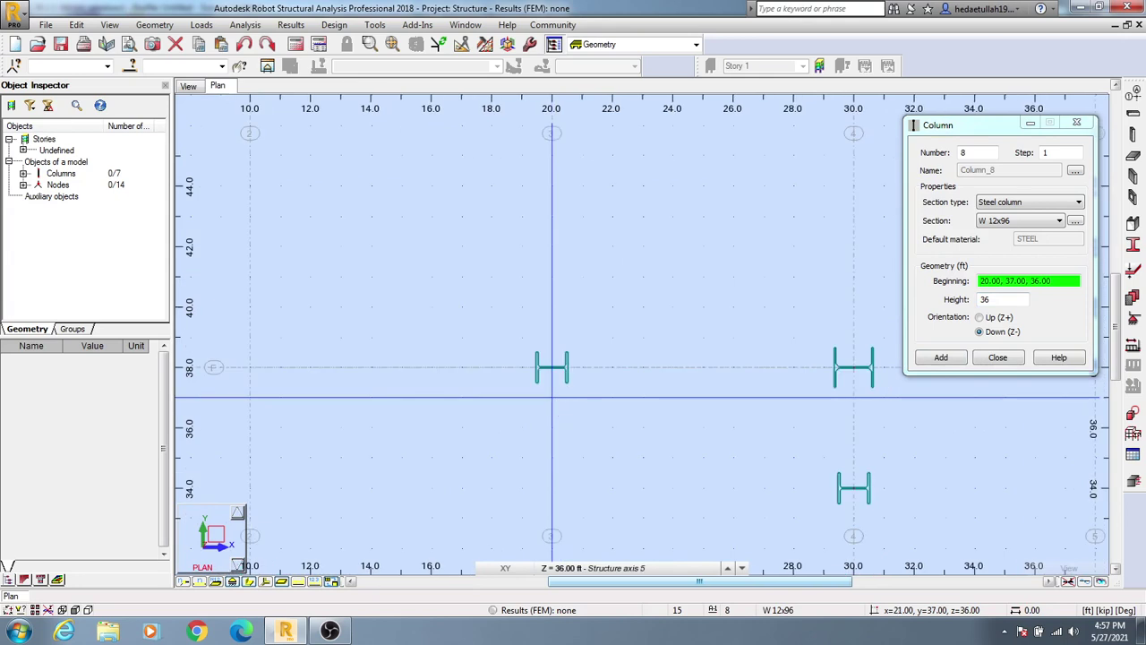
# Close the Column dialog and zoom in on the column at grid F/4
pyautogui.click(1076, 123)
pyautogui.moveTo(670, 380); pyautogui.dragTo(701, 269, button='middle')
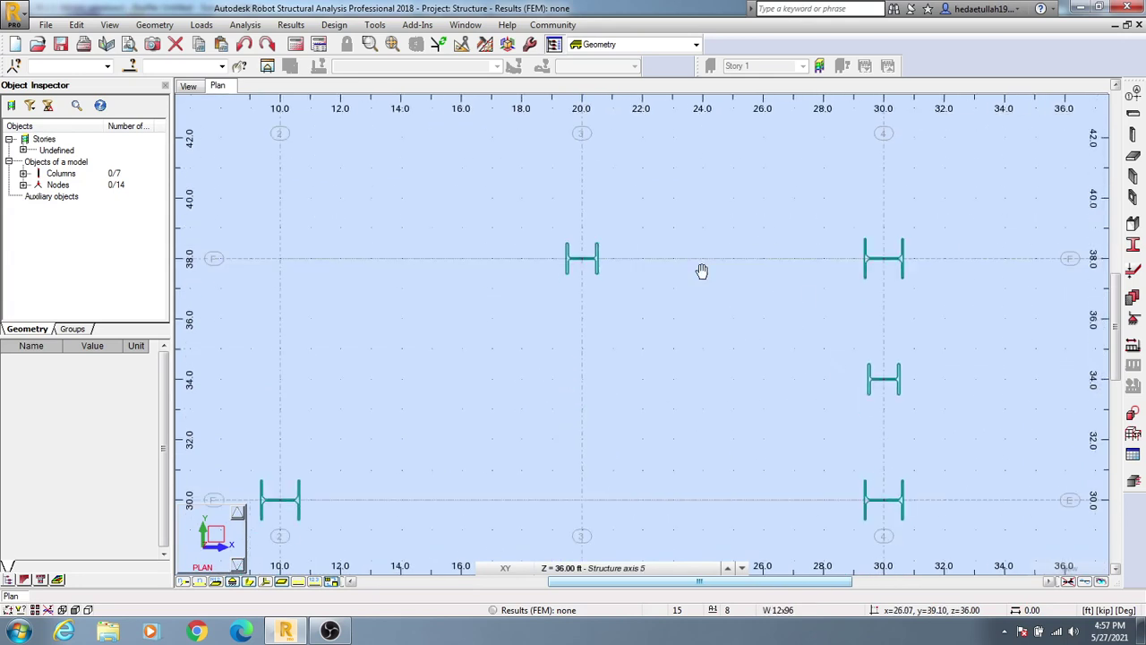
pyautogui.scroll(1, 893, 359)
pyautogui.scroll(1, 934, 269)
pyautogui.moveTo(939, 297)
pyautogui.mouseDown(button='middle')
pyautogui.moveTo(714, 266)
pyautogui.moveTo(614, 338)
pyautogui.mouseUp(button='middle')
pyautogui.scroll(1, 609, 345)
pyautogui.scroll(1, 587, 350)
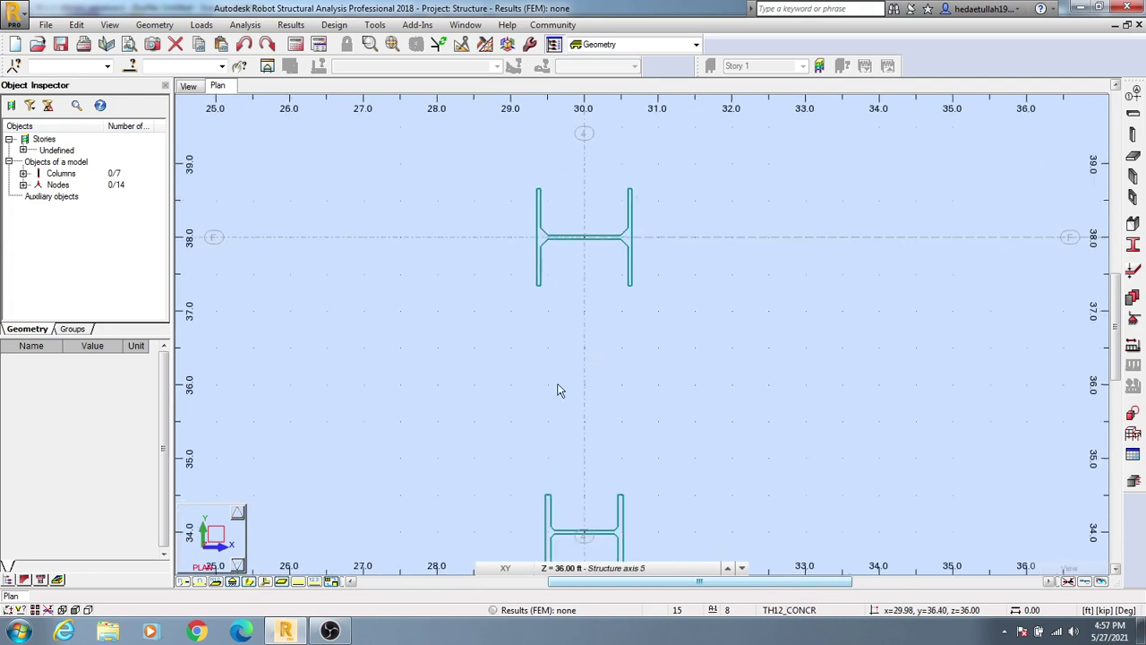
pyautogui.moveTo(556, 384); pyautogui.dragTo(572, 430, button='middle')
pyautogui.scroll(1, 588, 300)
pyautogui.scroll(1, 580, 265)
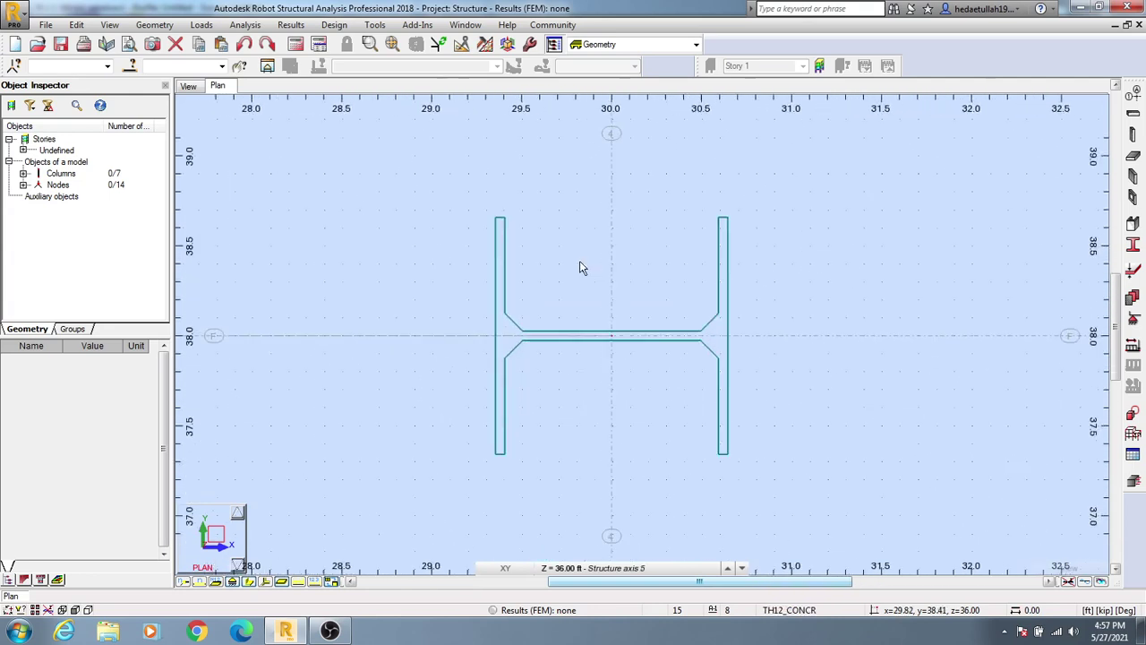
pyautogui.scroll(1, 580, 265)
pyautogui.scroll(1, 580, 265)
pyautogui.scroll(-1, 579, 265)
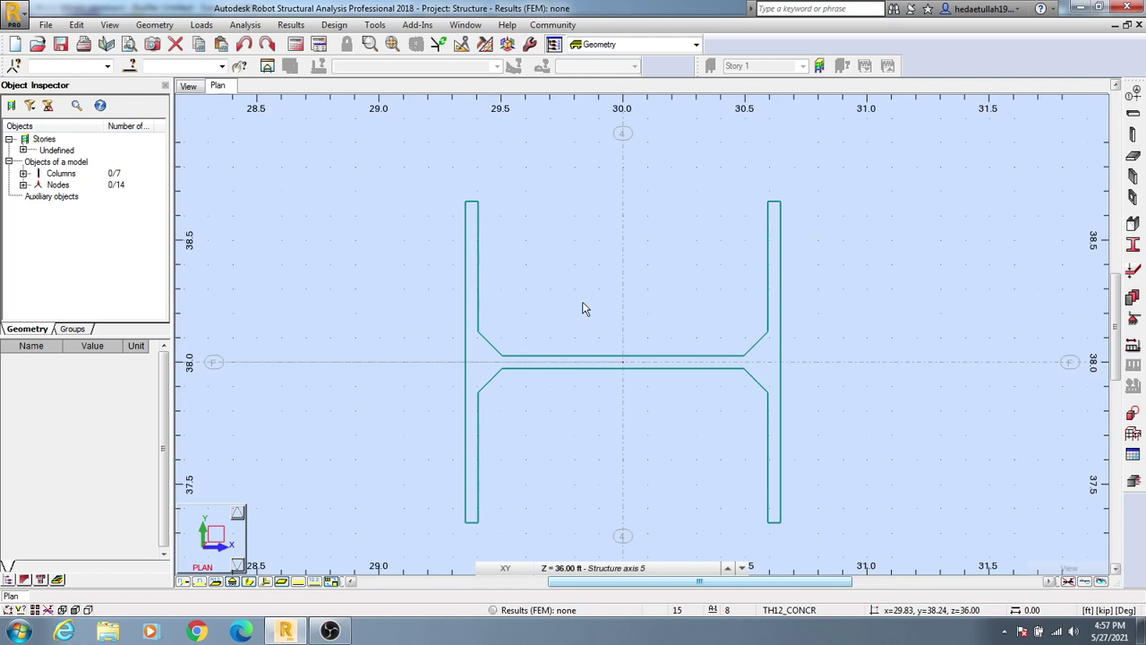
pyautogui.moveTo(583, 310); pyautogui.dragTo(592, 266, button='middle')
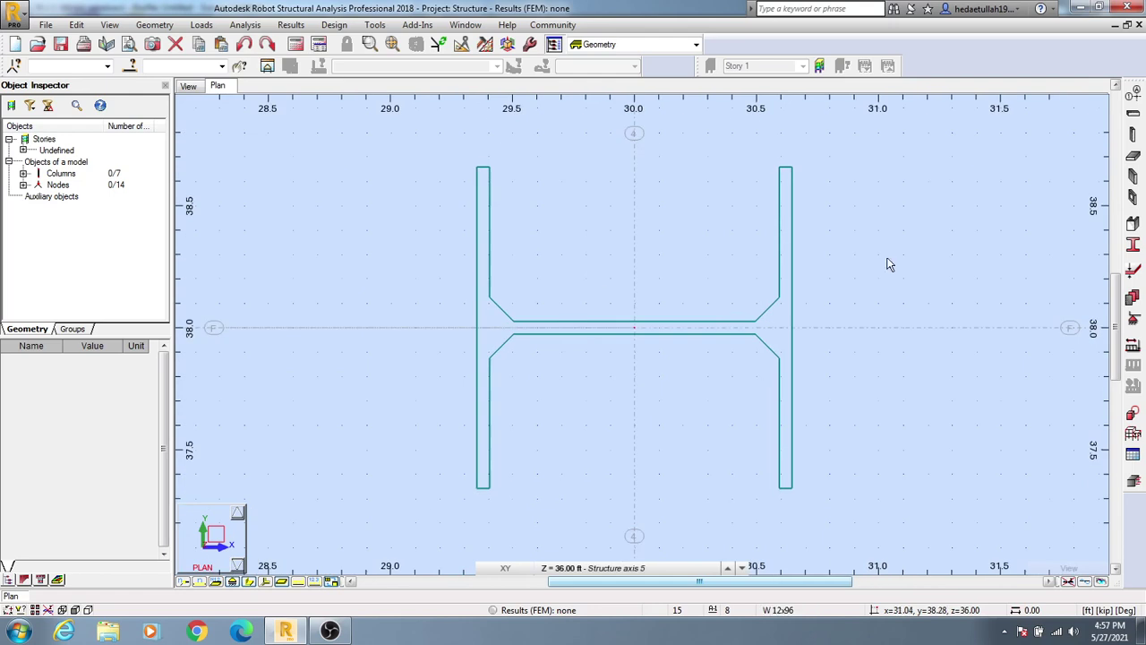